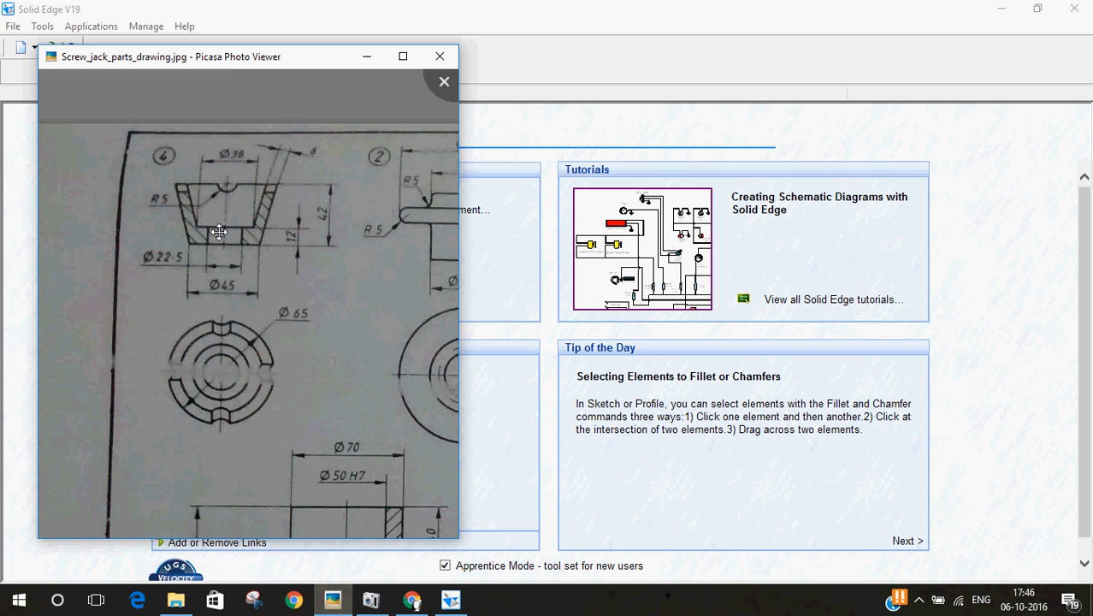
Check the cup section in the screw jack parts drawing, create a new solid part and start a sketch on the Front (xz) plane.
scroll(219, 231, up, 2)
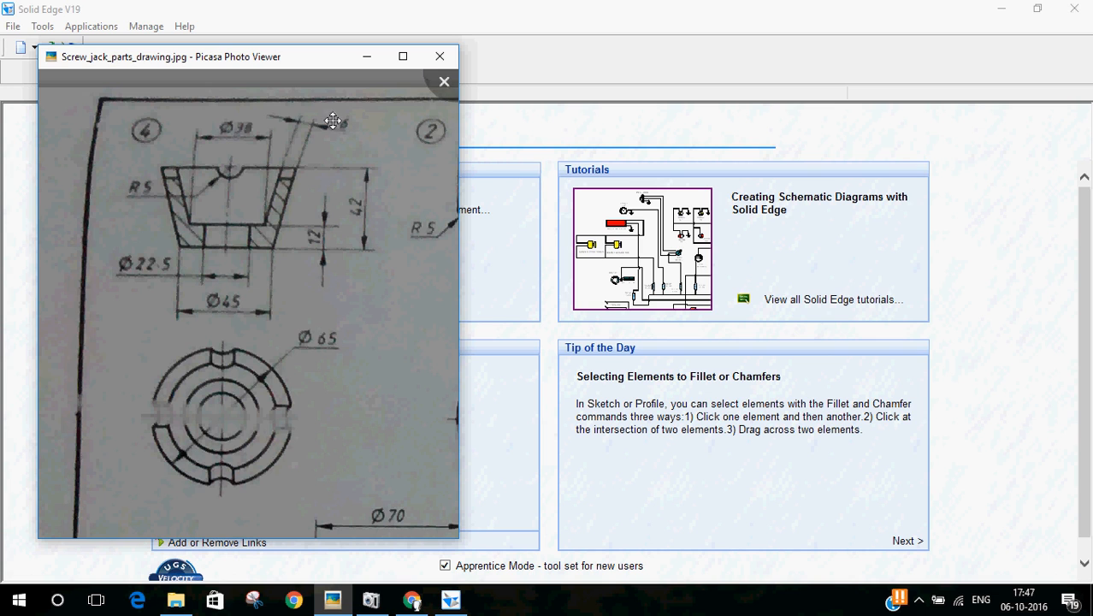
key(Escape)
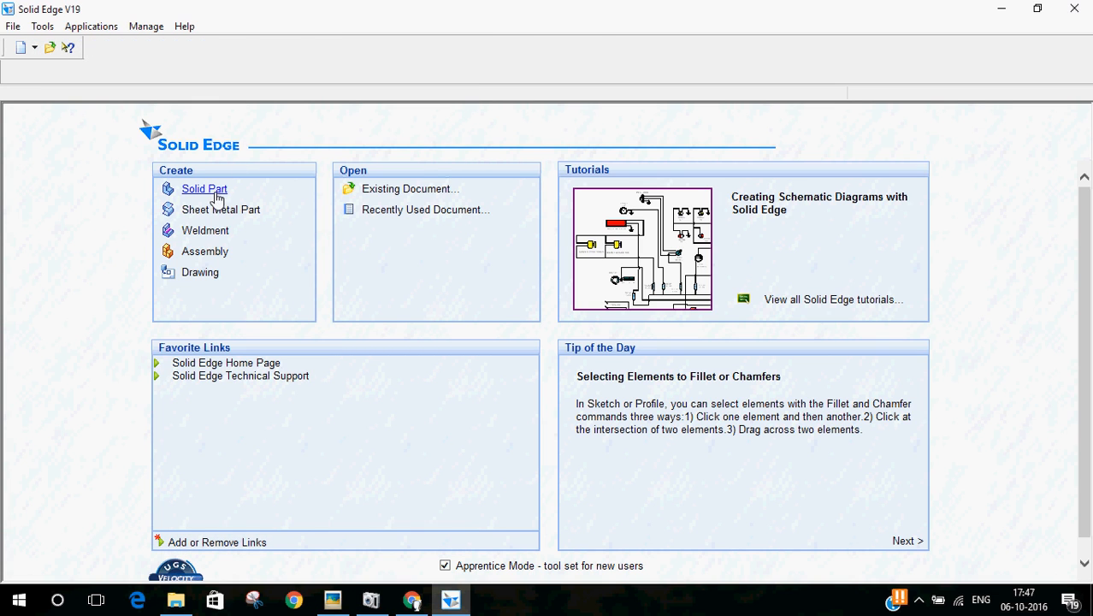
click(216, 195)
click(166, 145)
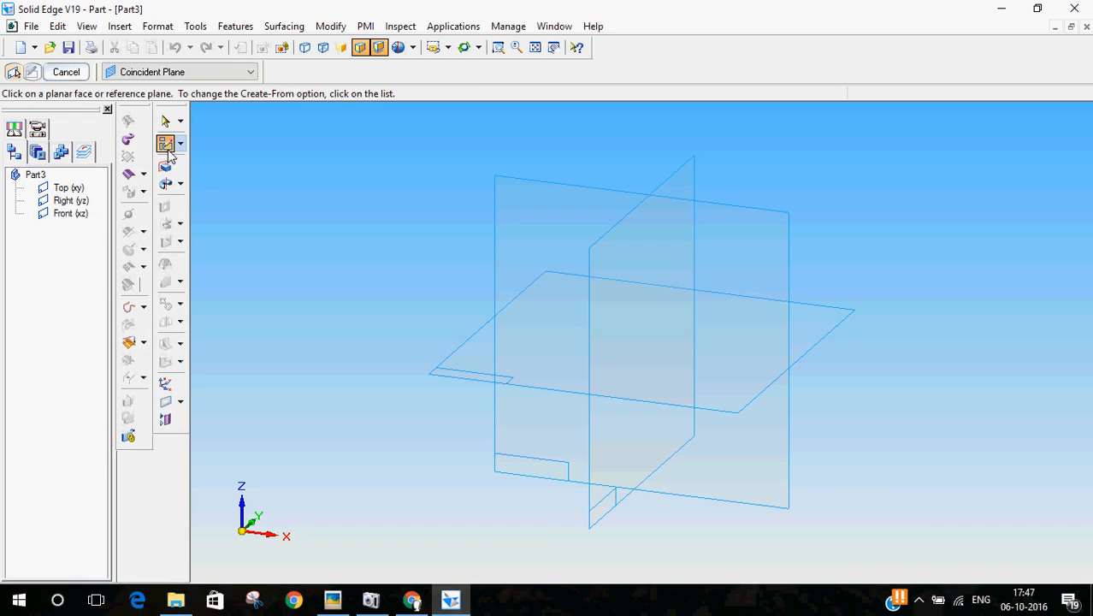
click(773, 220)
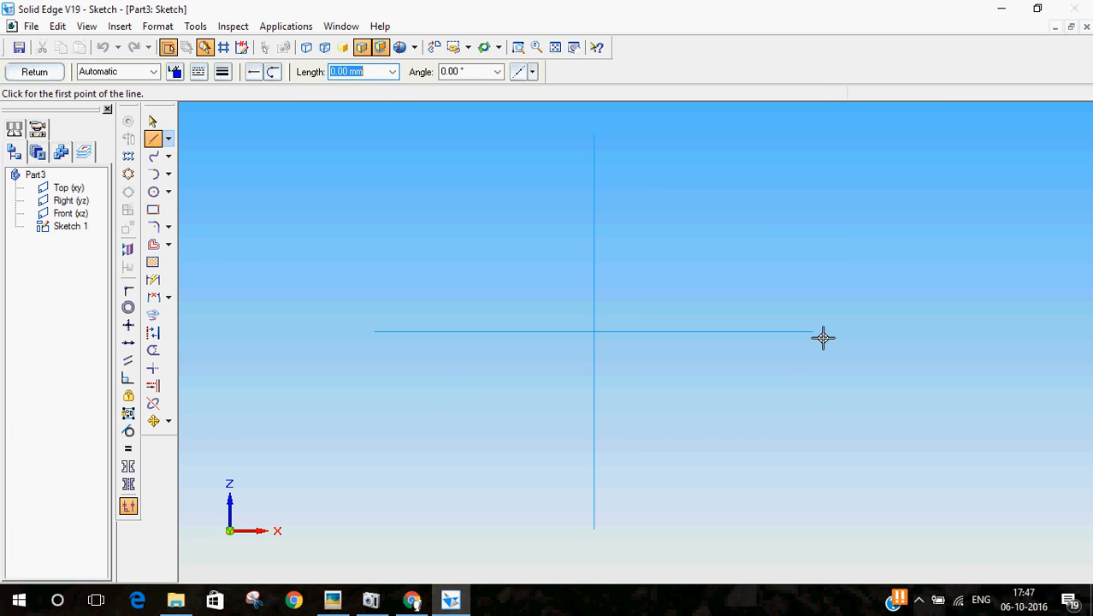
Sketch a closed six-line cup half-section with its base on the horizontal axis, reaching about 39 mm from the vertical axis, and a slanted wall above.
scroll(579, 498, down, 2)
scroll(605, 382, up, 2)
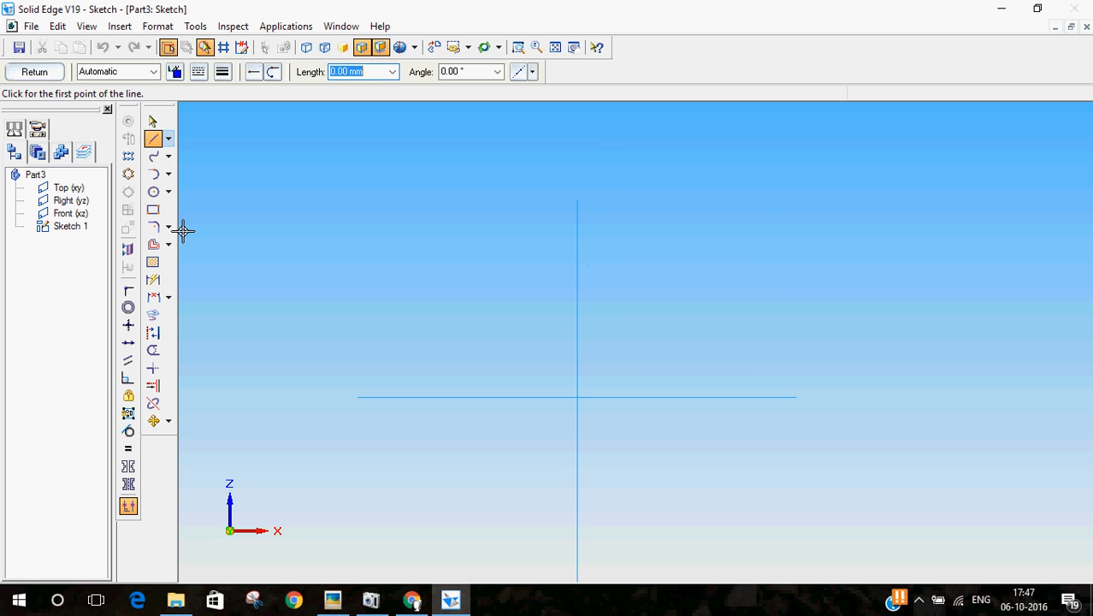
click(337, 600)
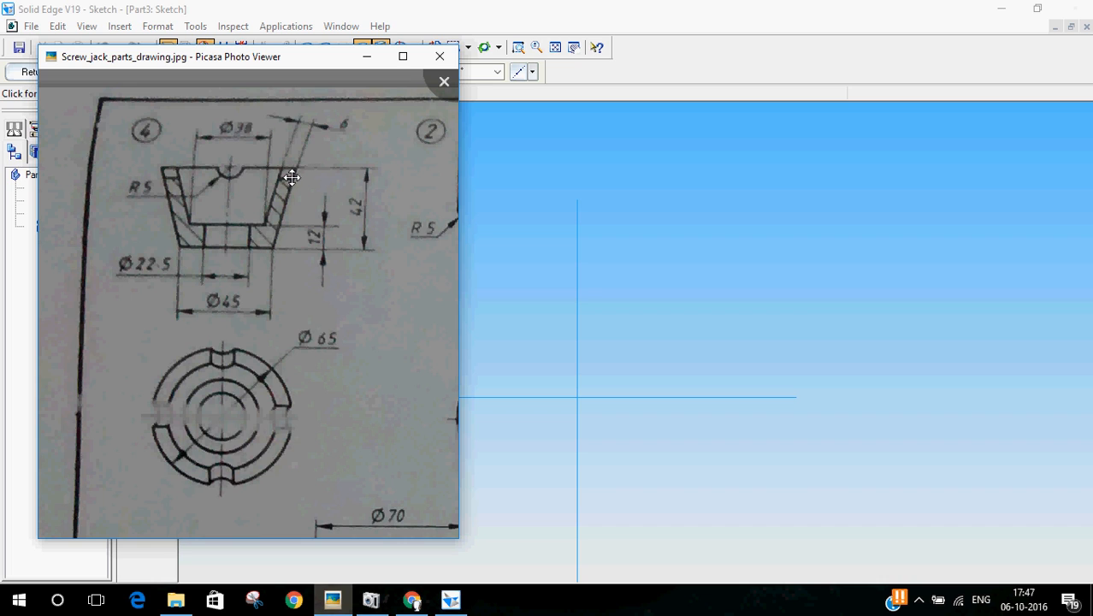
click(517, 7)
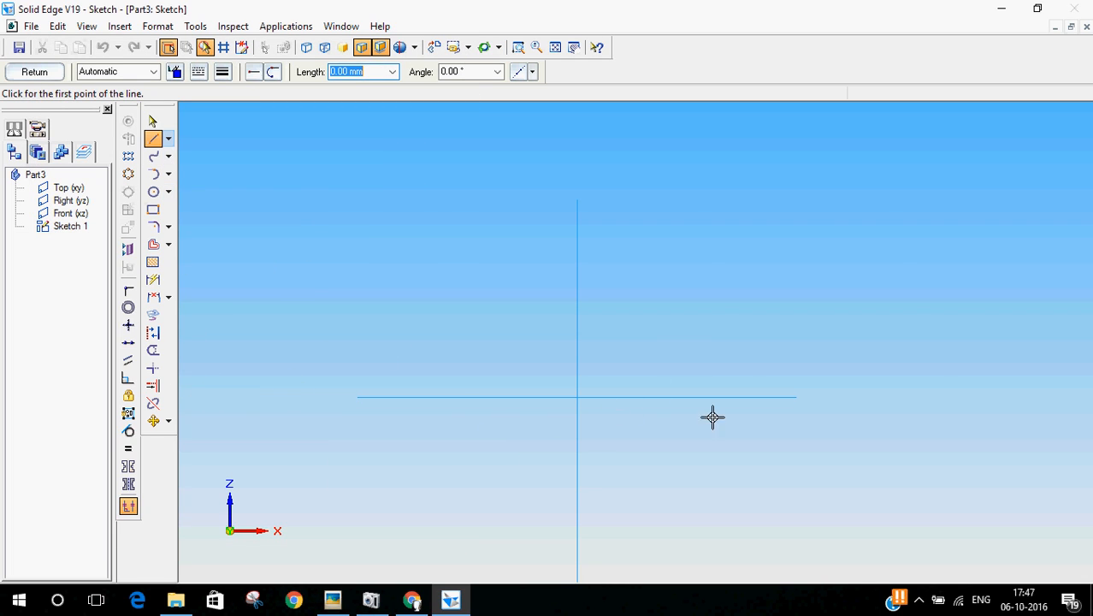
click(647, 397)
click(648, 369)
click(688, 368)
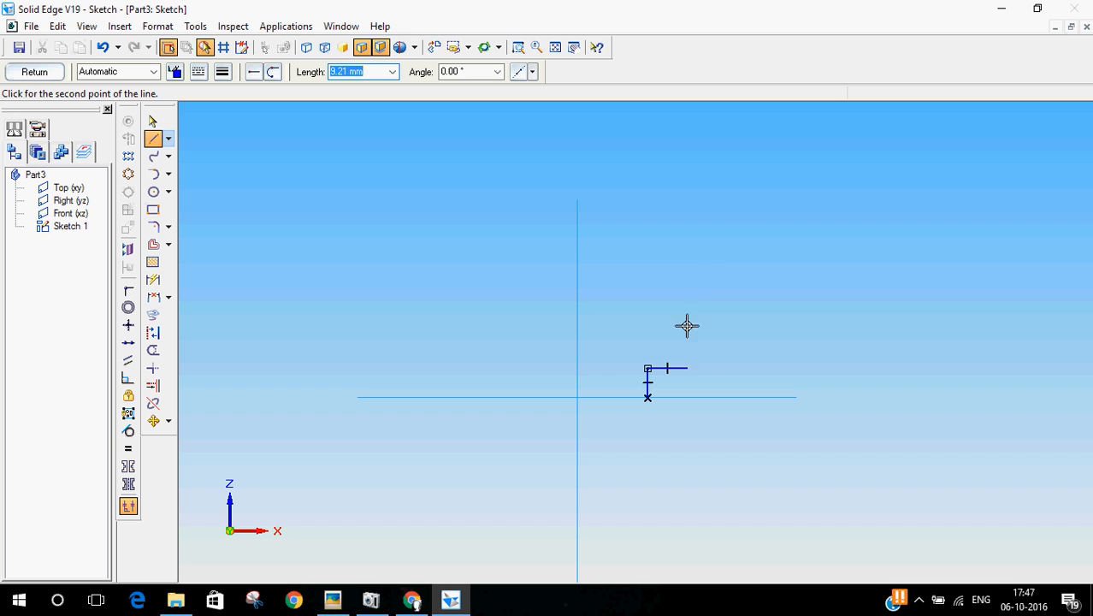
click(735, 209)
click(780, 209)
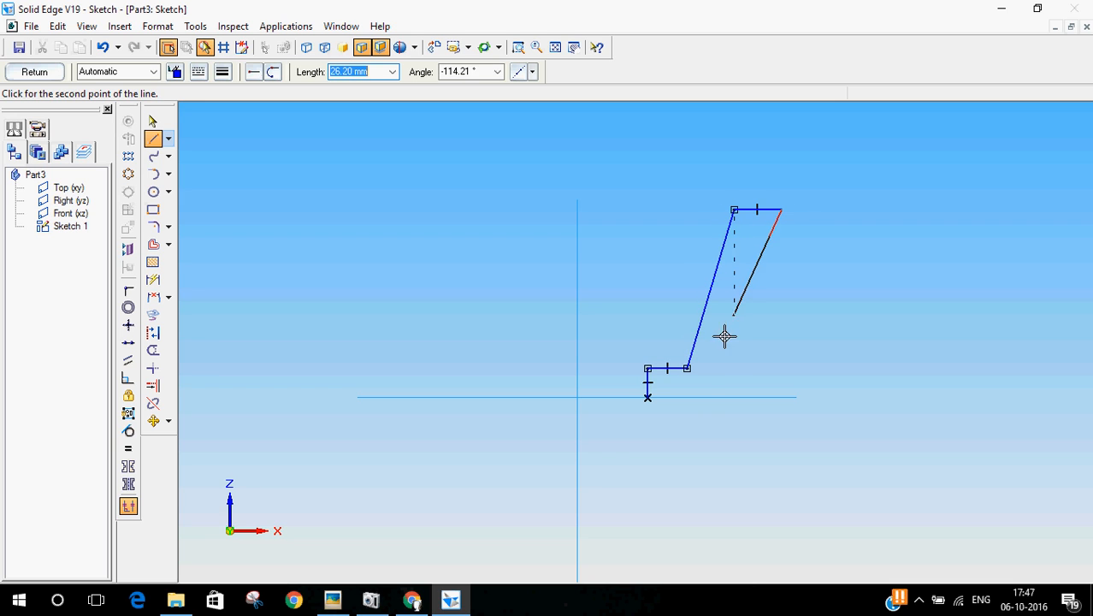
click(718, 398)
click(648, 399)
Dimension the profile's short inner vertical edge to 12 mm, following the reference drawing.
click(339, 597)
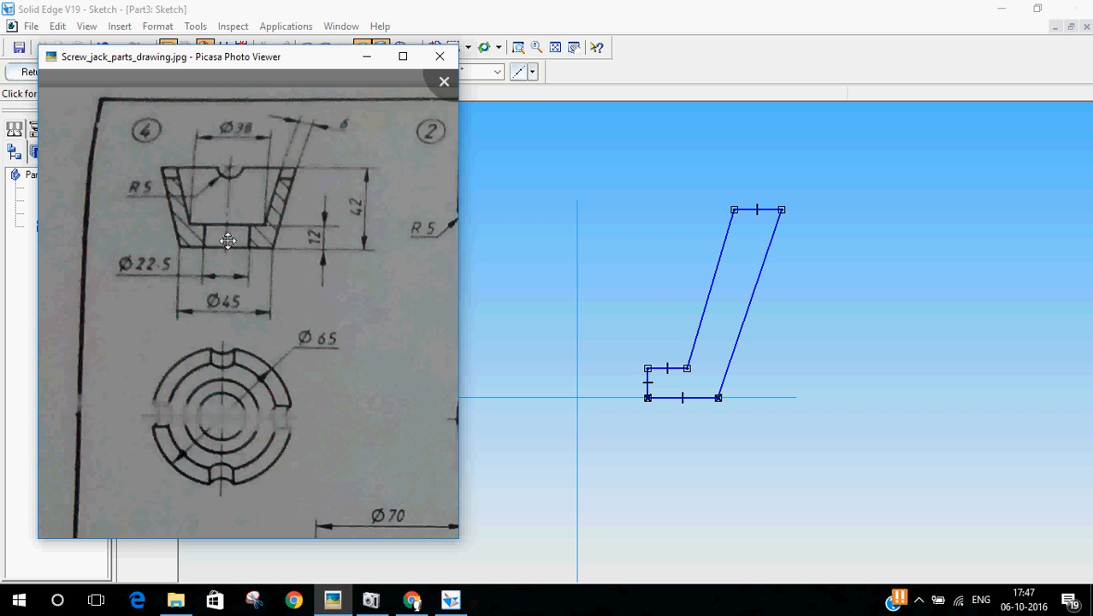
click(515, 4)
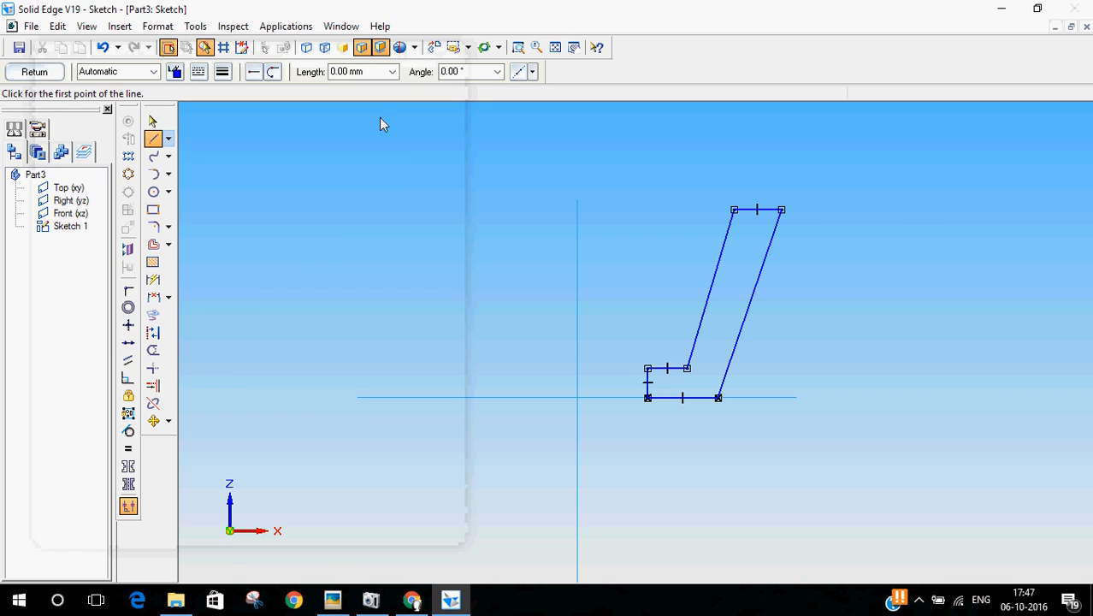
click(151, 281)
click(648, 385)
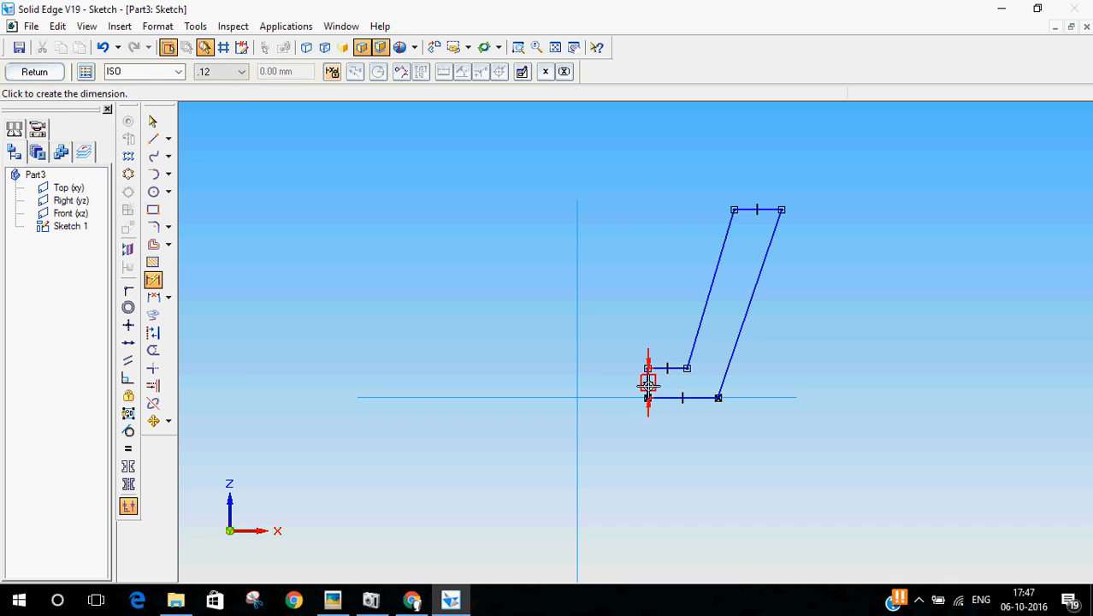
click(614, 397)
text(12)
key(Return)
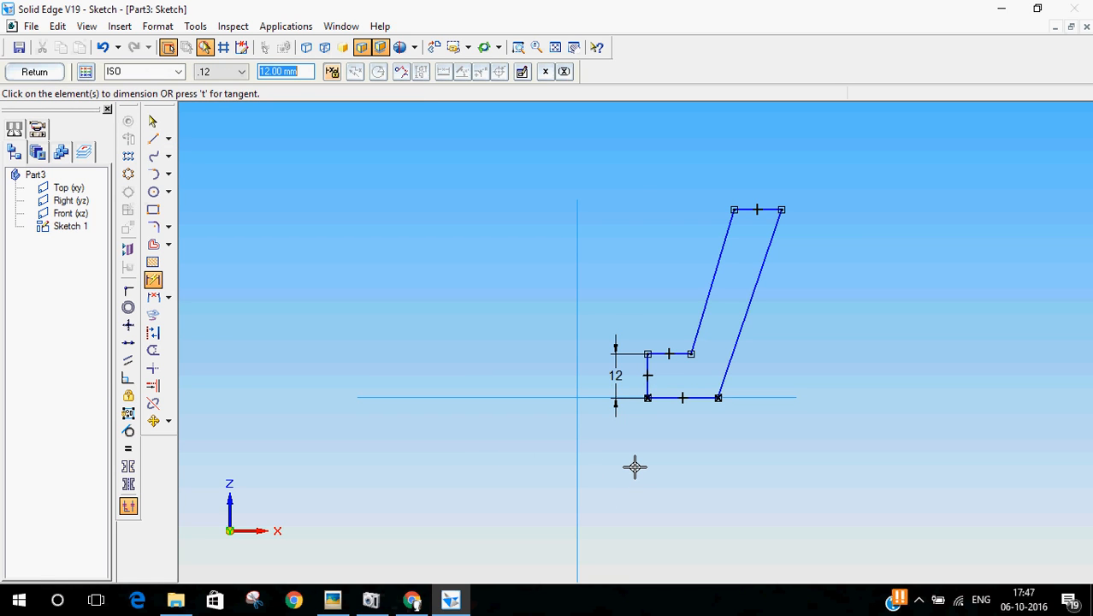
Consult the reference drawing and add a horizontal dimension from the vertical axis to the outer corner of the profile's base.
click(333, 599)
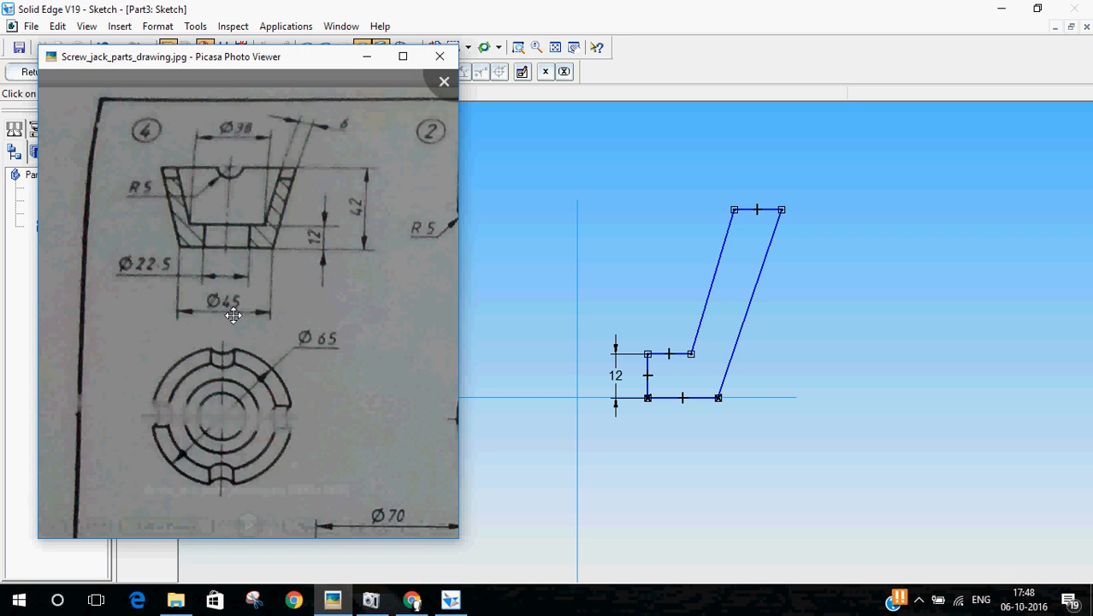
click(444, 81)
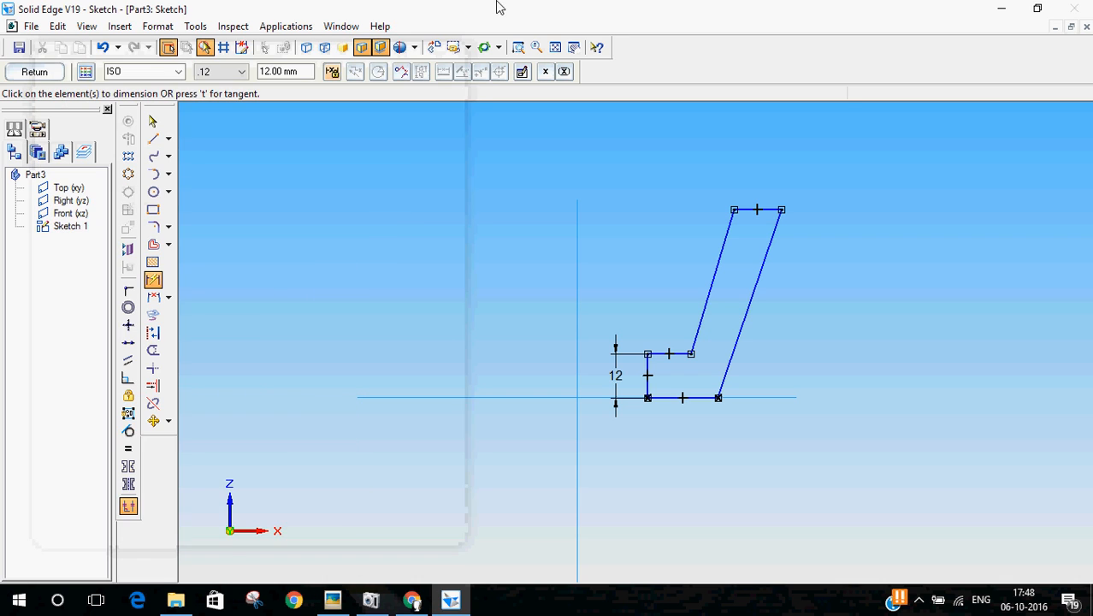
click(718, 394)
click(577, 420)
click(613, 456)
scroll(571, 552, up, 1)
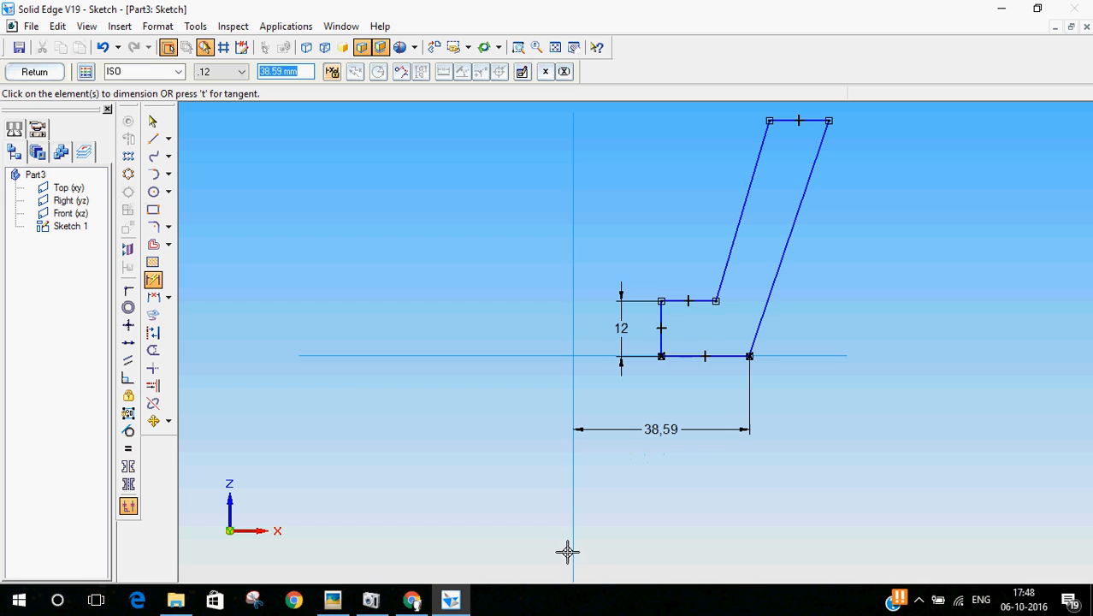
Recheck the base diameter in the reference drawing and set the outer base corner's distance from the vertical axis to 45/2 (22.5 mm).
click(333, 599)
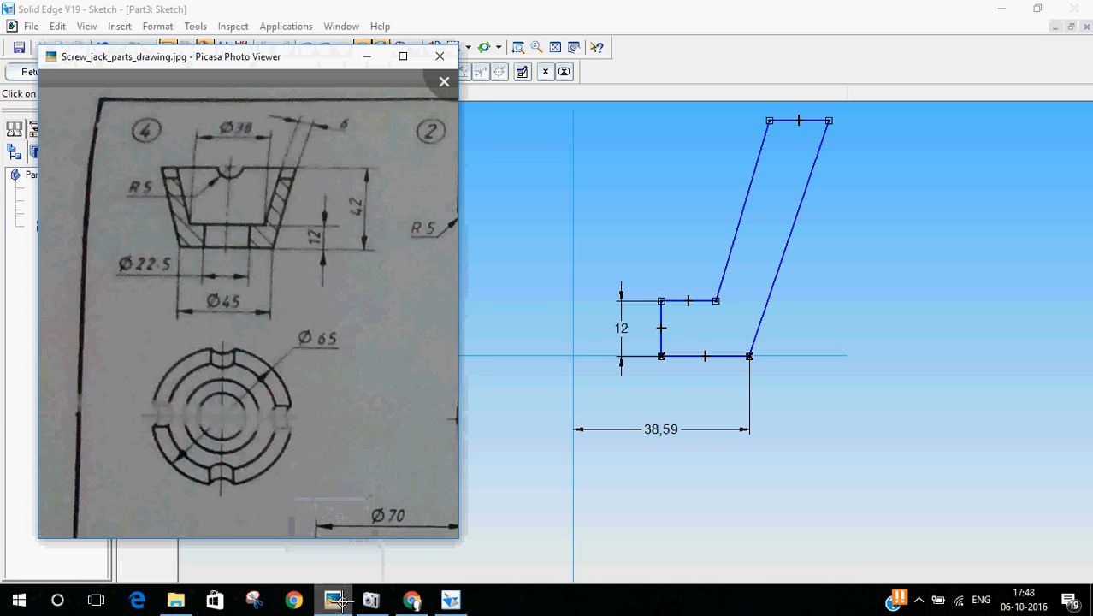
click(1002, 8)
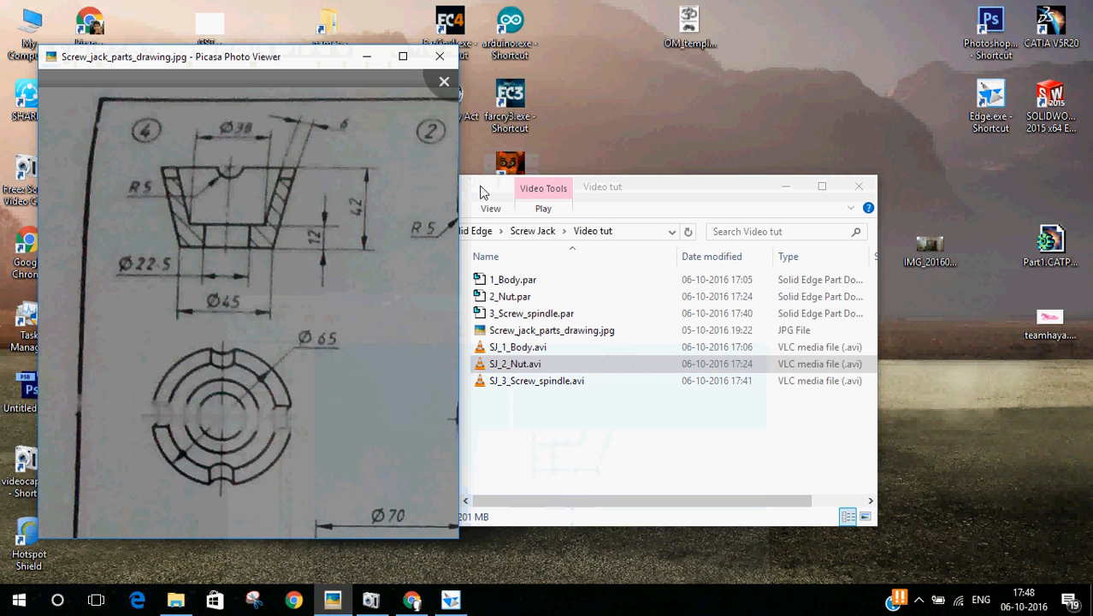
click(451, 600)
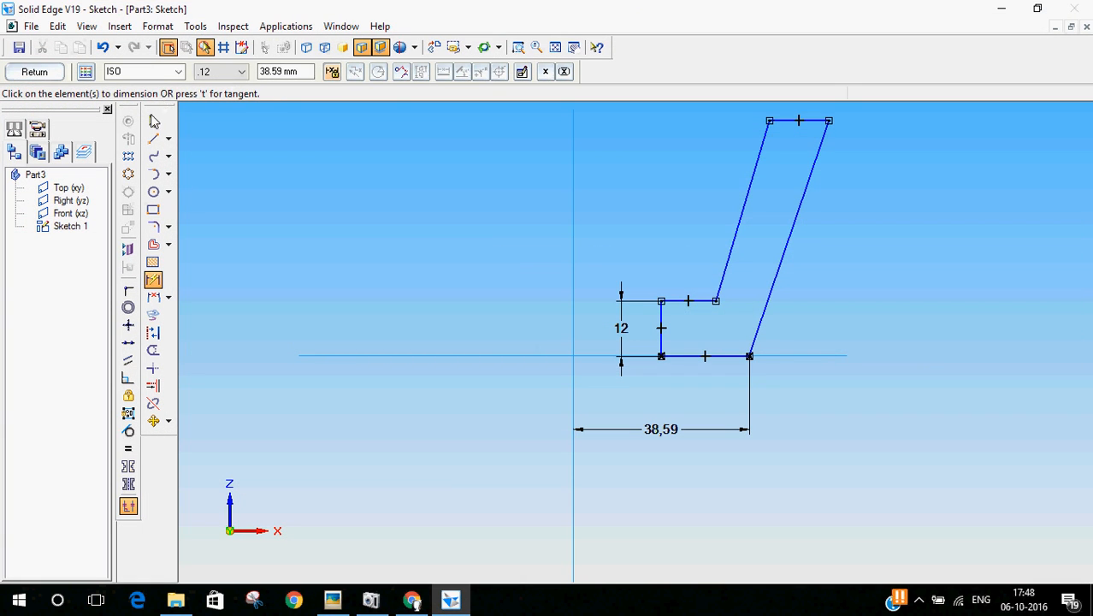
key(Escape)
click(648, 432)
text(45)
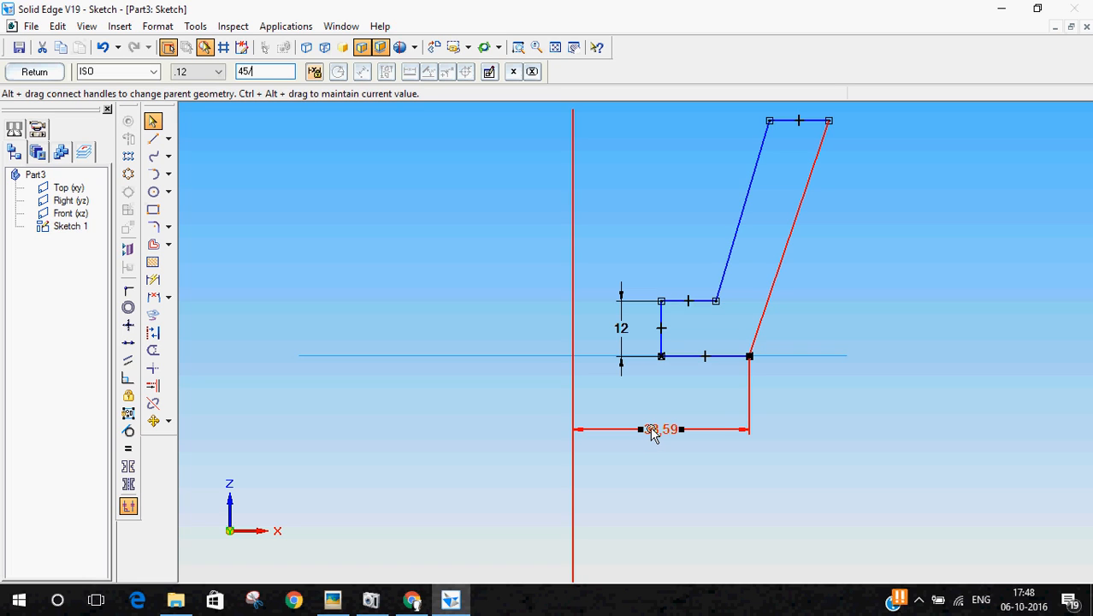
text(/2)
key(Return)
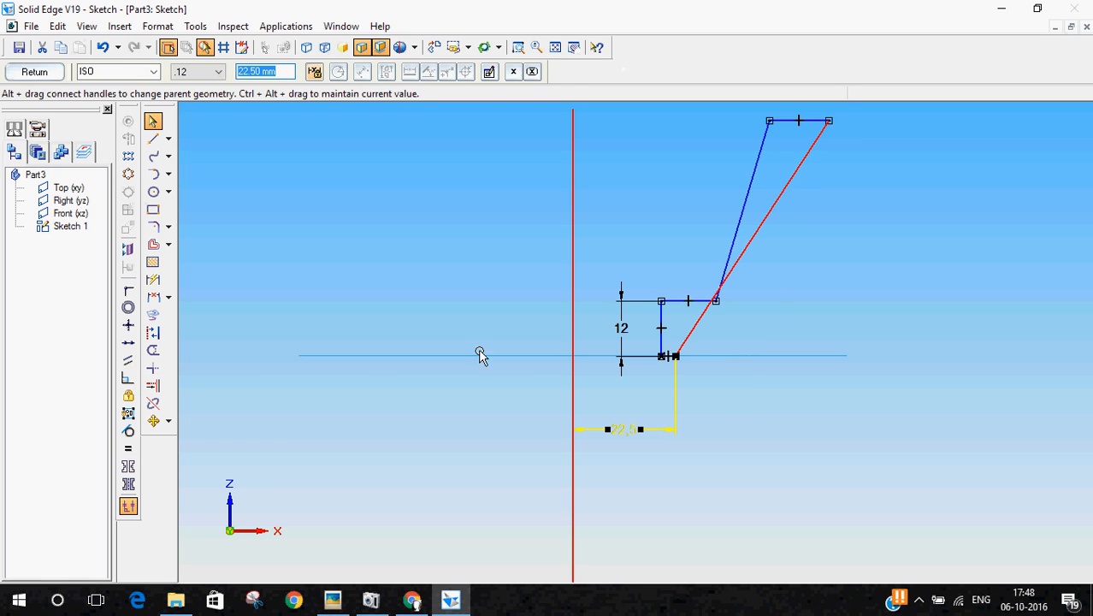
click(386, 318)
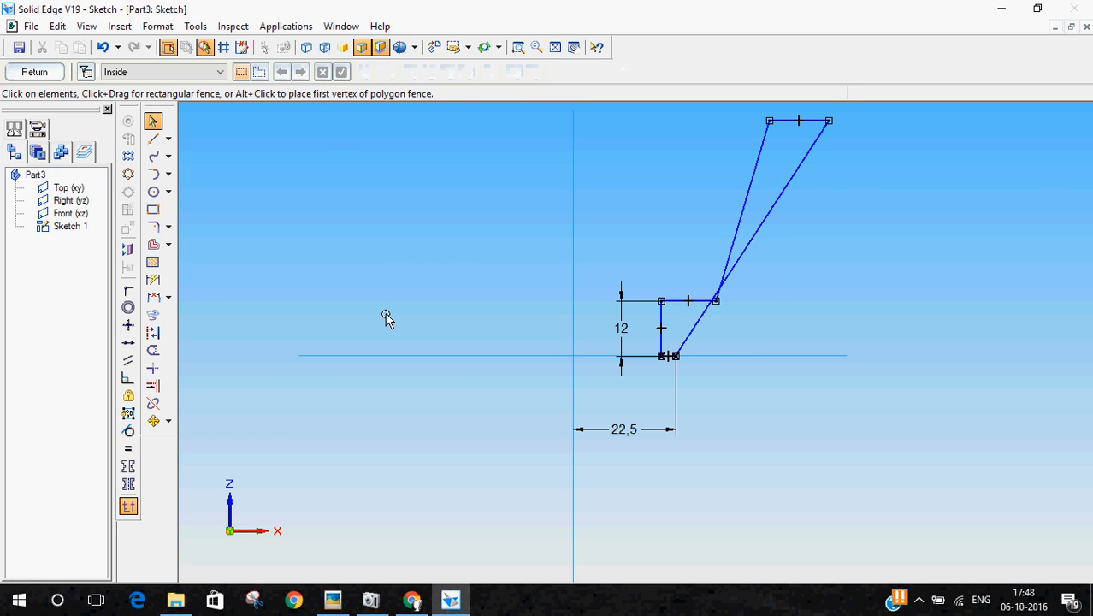
Shift the inner slanted line slightly toward the vertical axis so it no longer crosses the outer slanted line.
click(724, 259)
drag(724, 259, 707, 261)
click(799, 301)
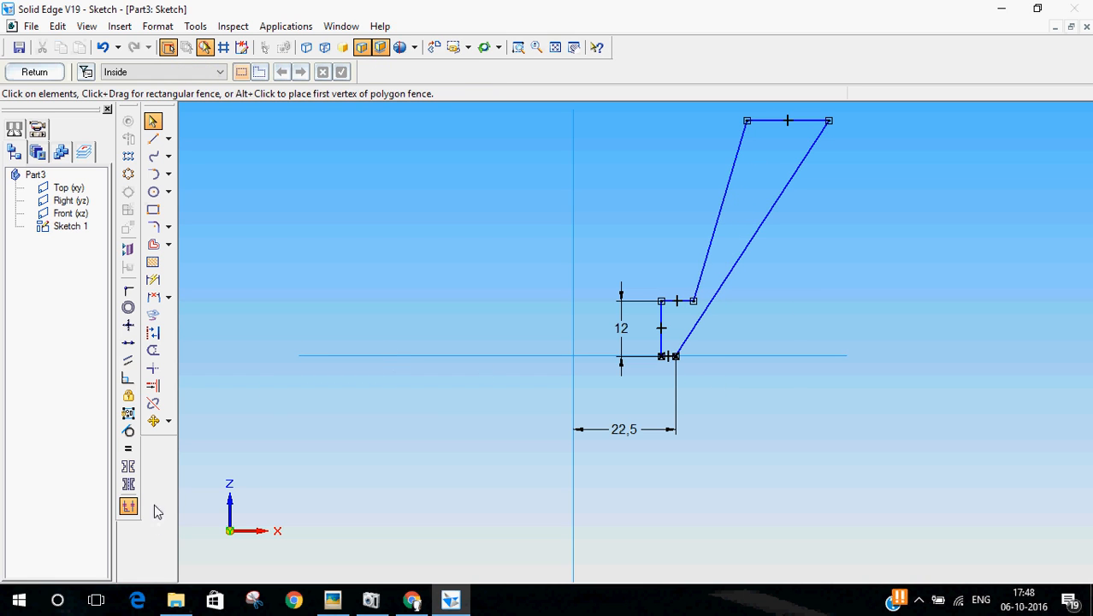
Check the hole diameter in the reference drawing and dimension the inner vertical edge 22.5/2 (11.25 mm) from the vertical axis.
click(332, 600)
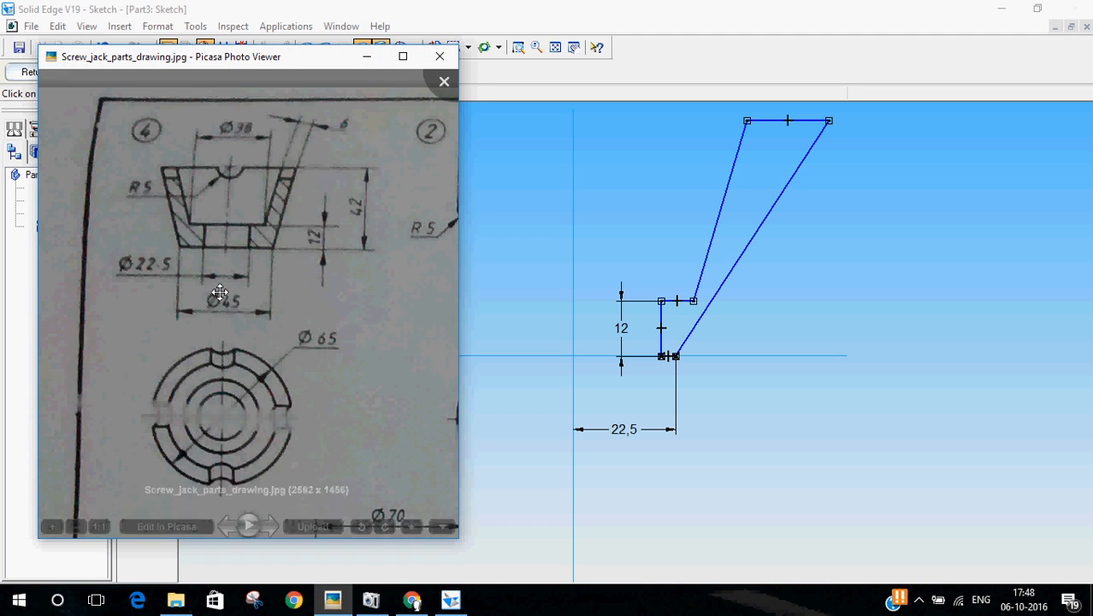
click(756, 5)
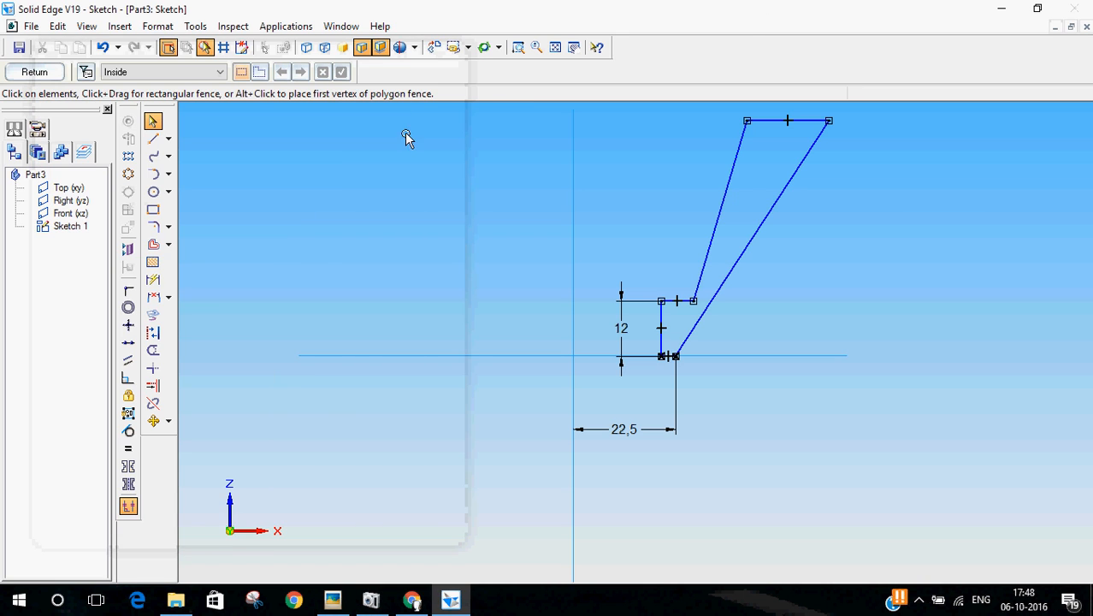
click(159, 283)
click(661, 332)
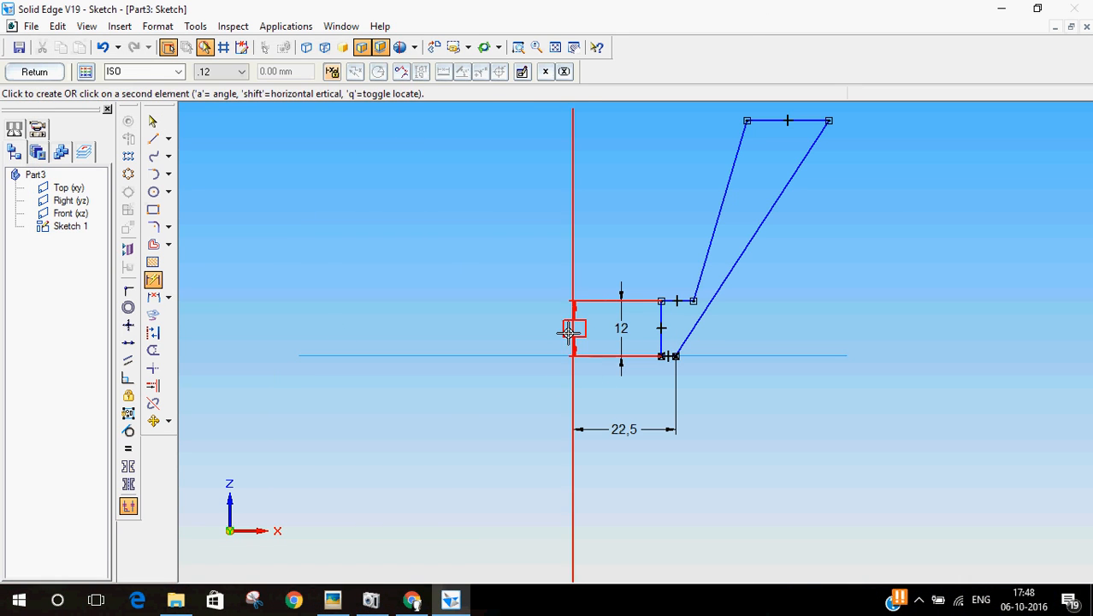
click(569, 334)
click(592, 407)
text(22.5/2)
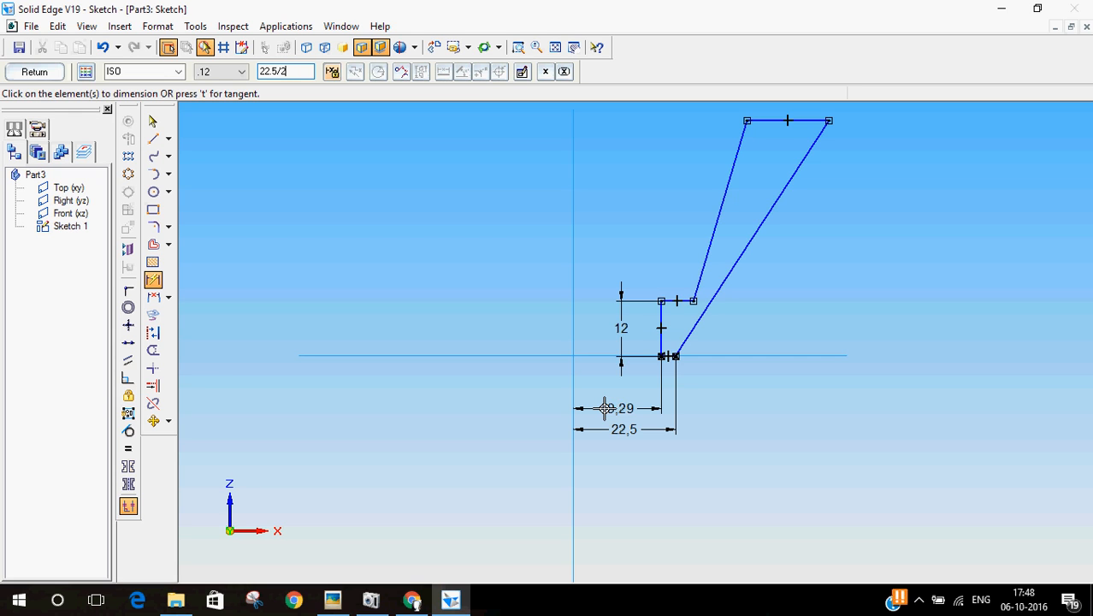
key(Return)
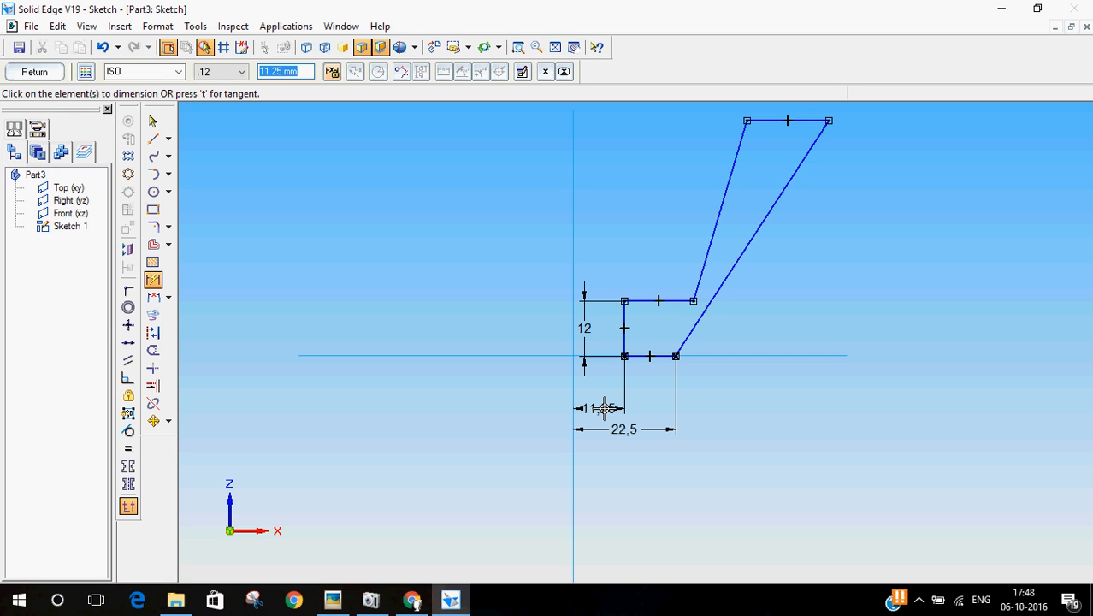
scroll(510, 188, up, 1)
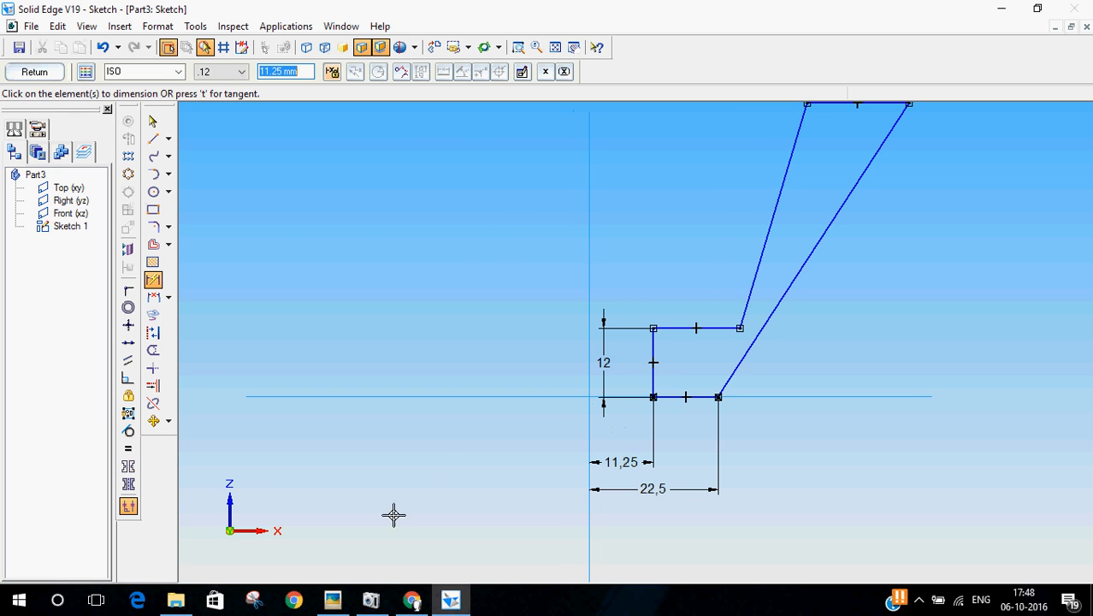
click(369, 599)
click(492, 260)
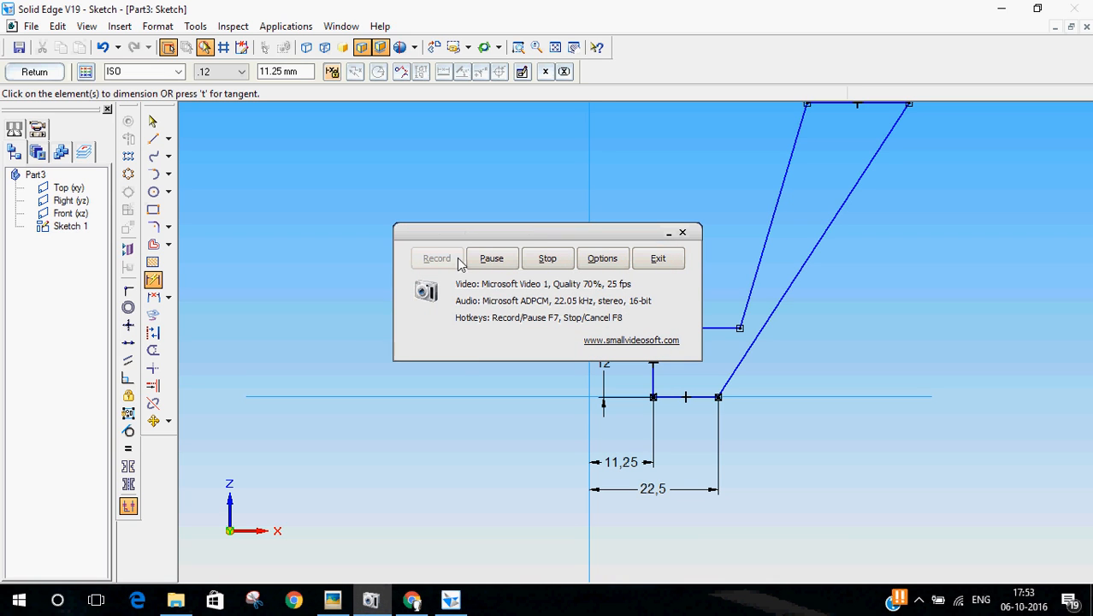
scroll(741, 261, down, 2)
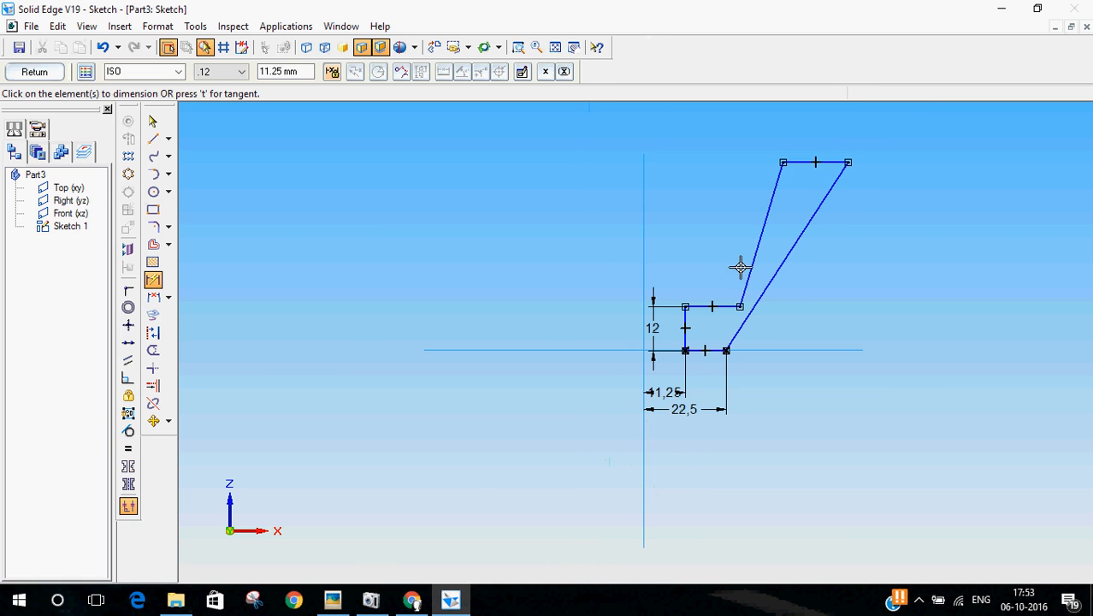
scroll(495, 543, up, 1)
scroll(924, 154, down, 1)
scroll(667, 439, down, 1)
scroll(607, 479, down, 1)
scroll(869, 229, up, 1)
scroll(676, 441, up, 1)
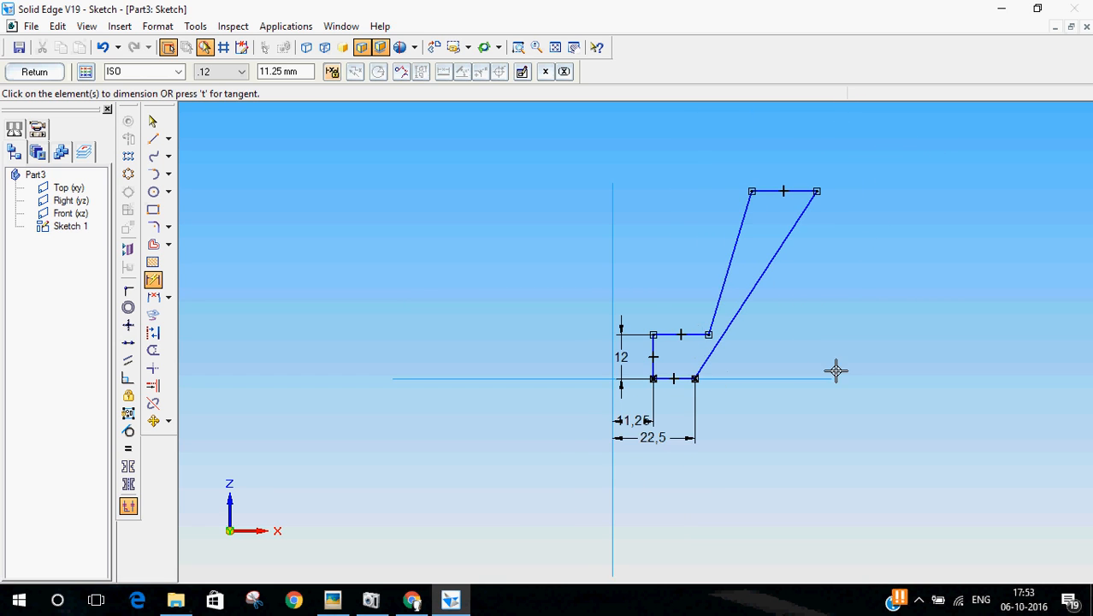
scroll(855, 359, up, 1)
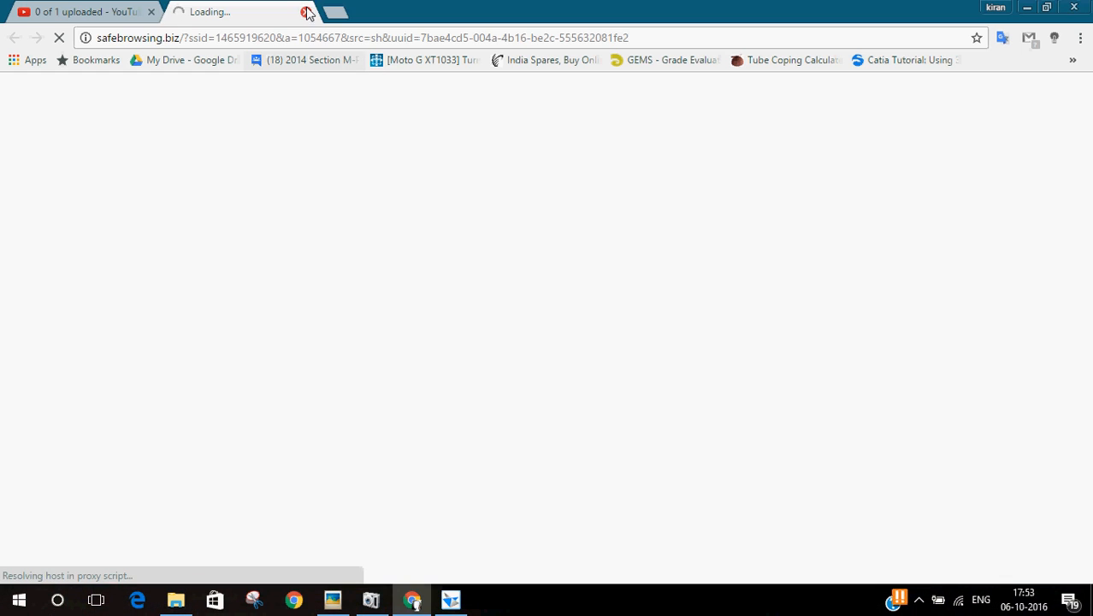
click(306, 12)
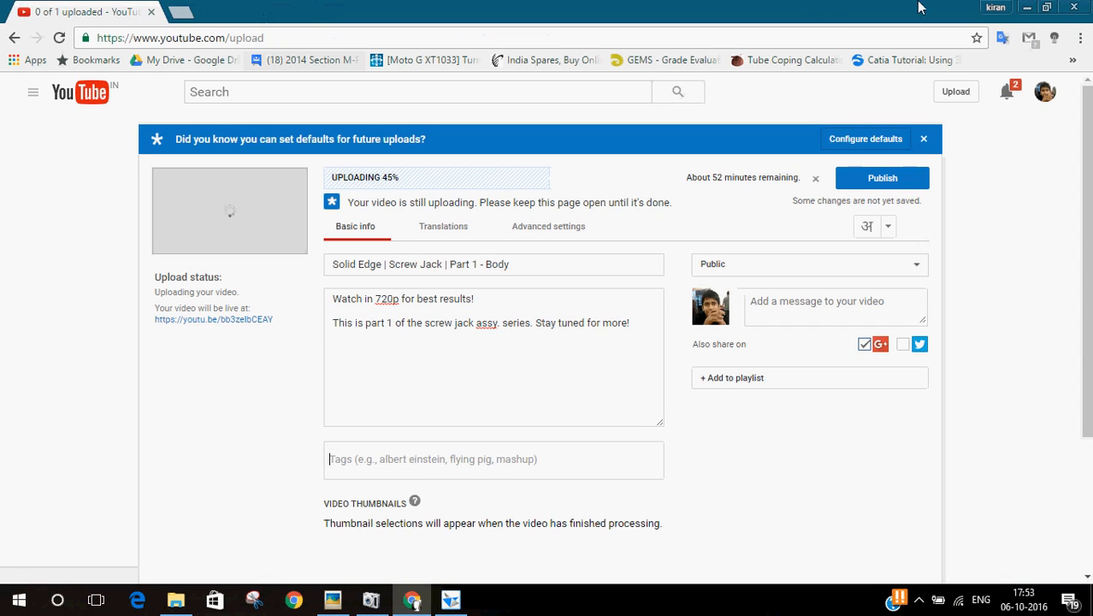
click(1027, 7)
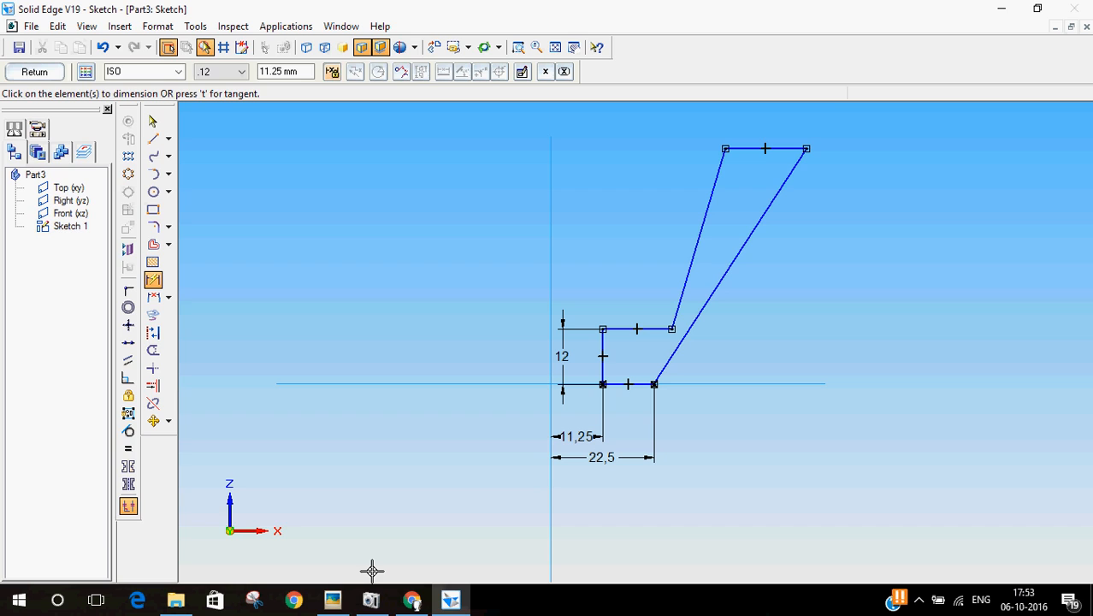
Check the cavity diameter in the reference drawing and dimension the inner slanted line's lower end 38/2 (19 mm) from the vertical axis.
click(333, 599)
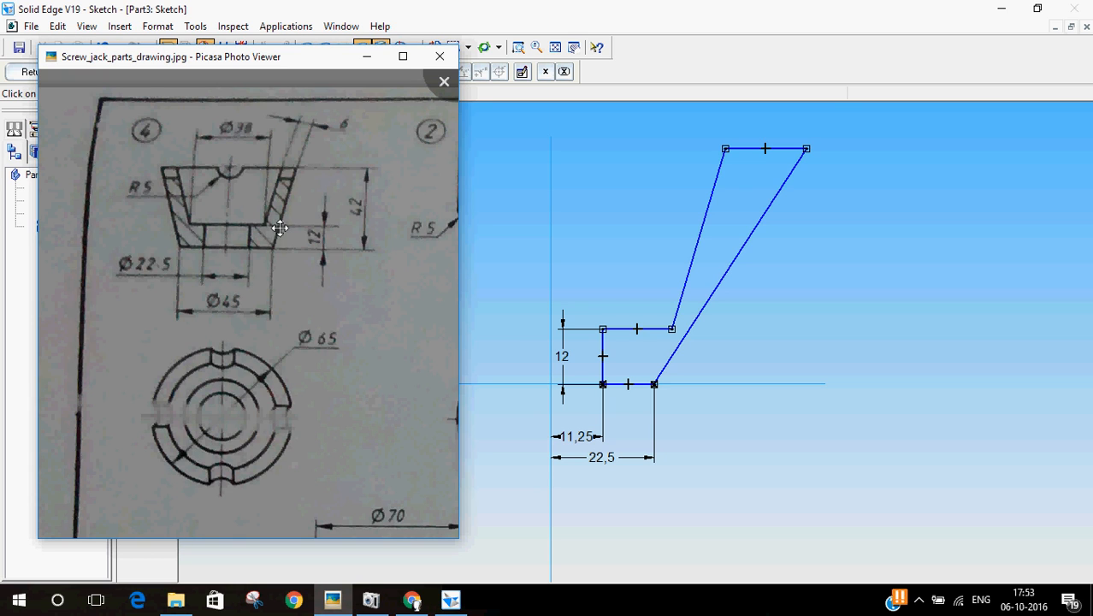
click(503, 7)
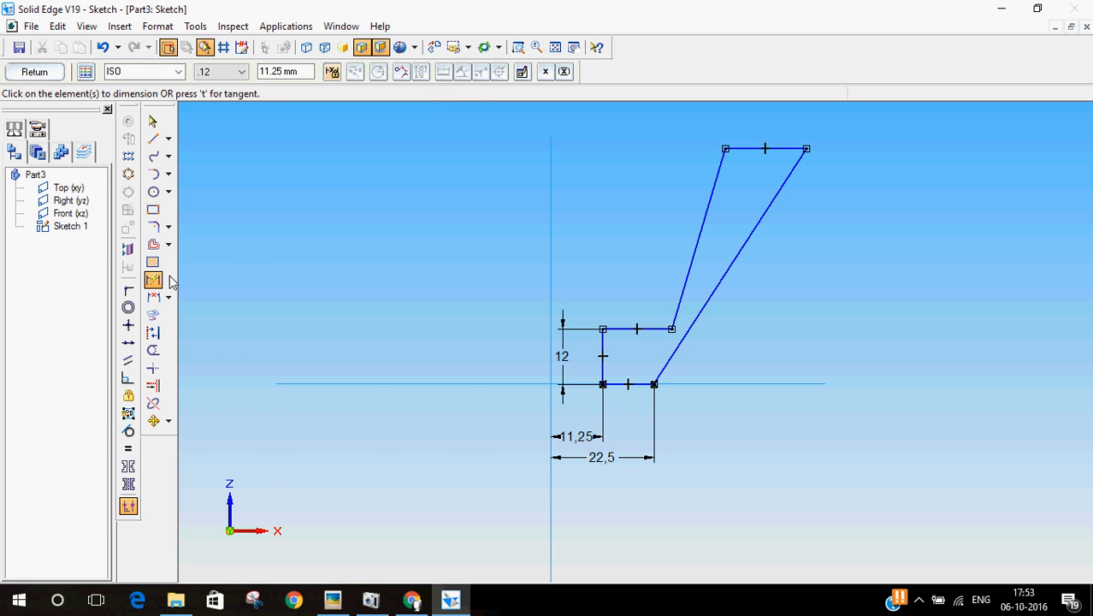
click(678, 309)
click(551, 276)
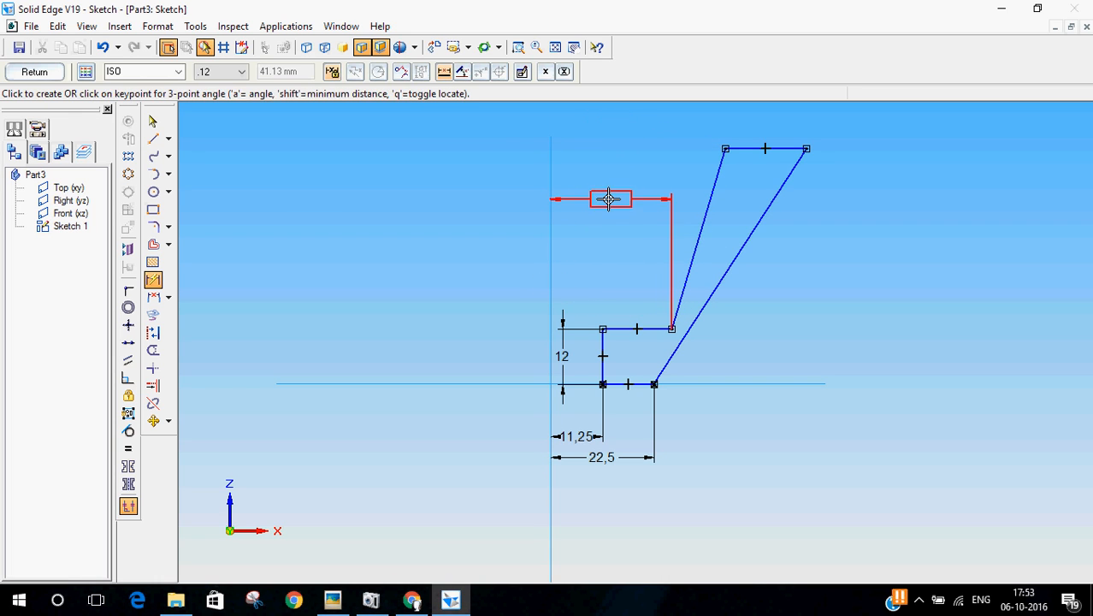
click(609, 199)
text(38/2)
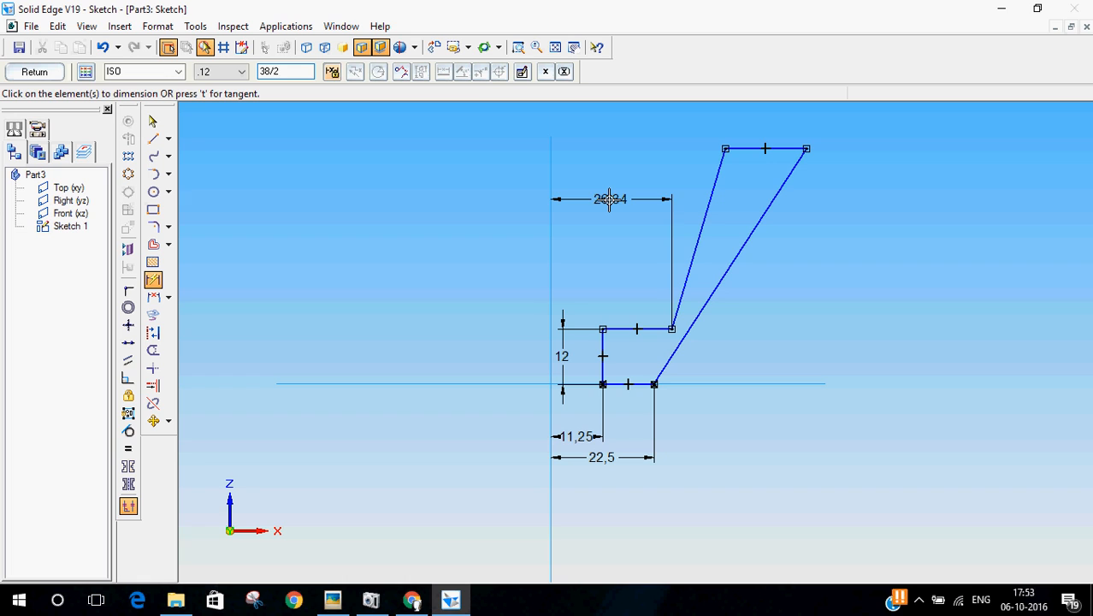
key(Return)
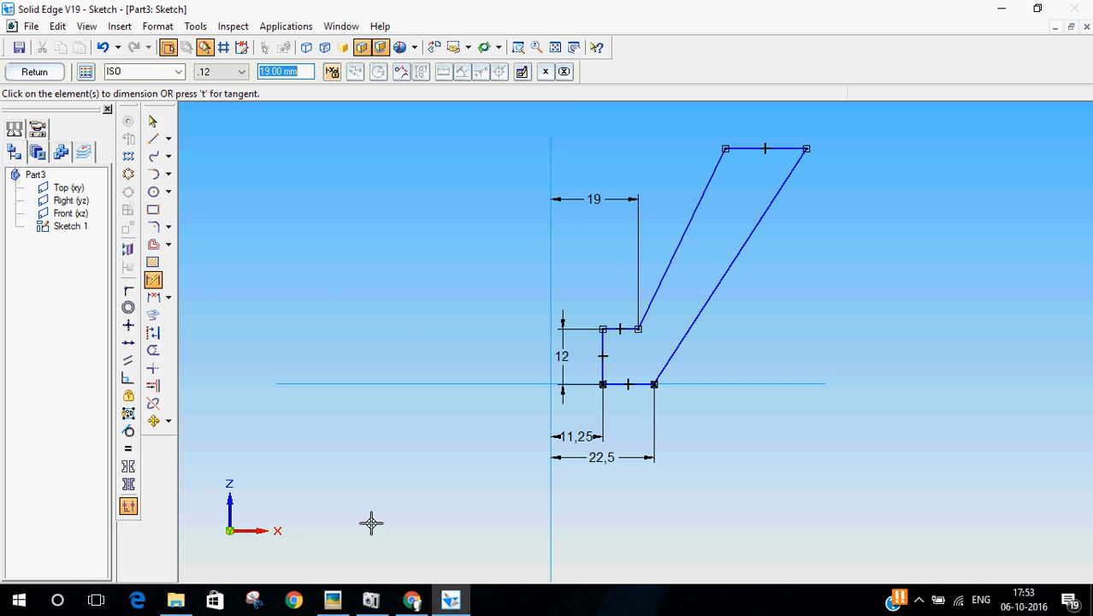
Consult the reference drawing's wall section and make the inner and outer slanted lines parallel.
click(333, 600)
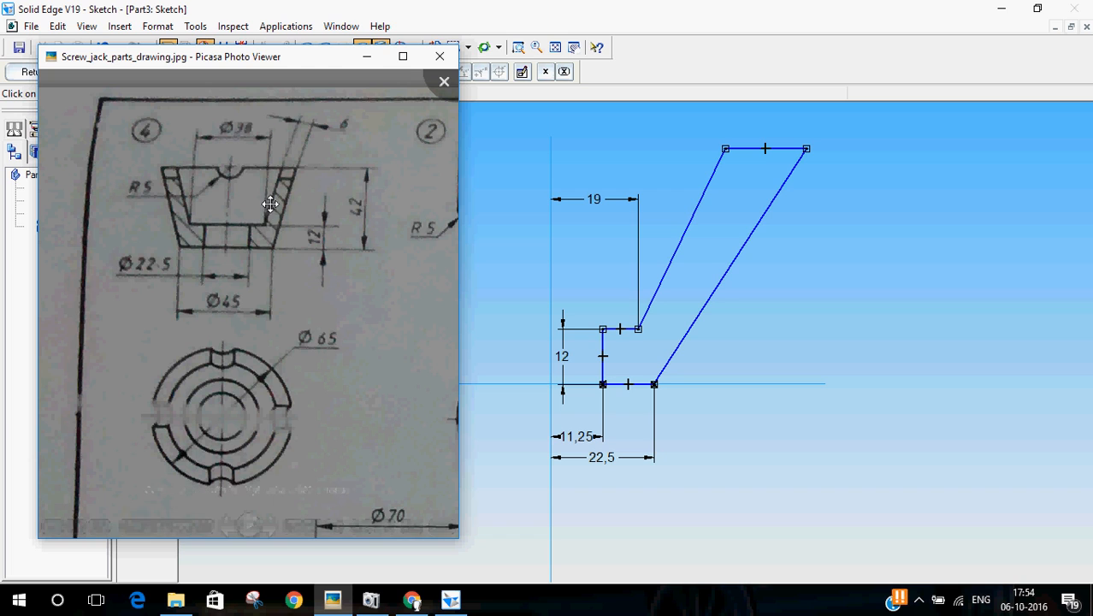
click(460, 8)
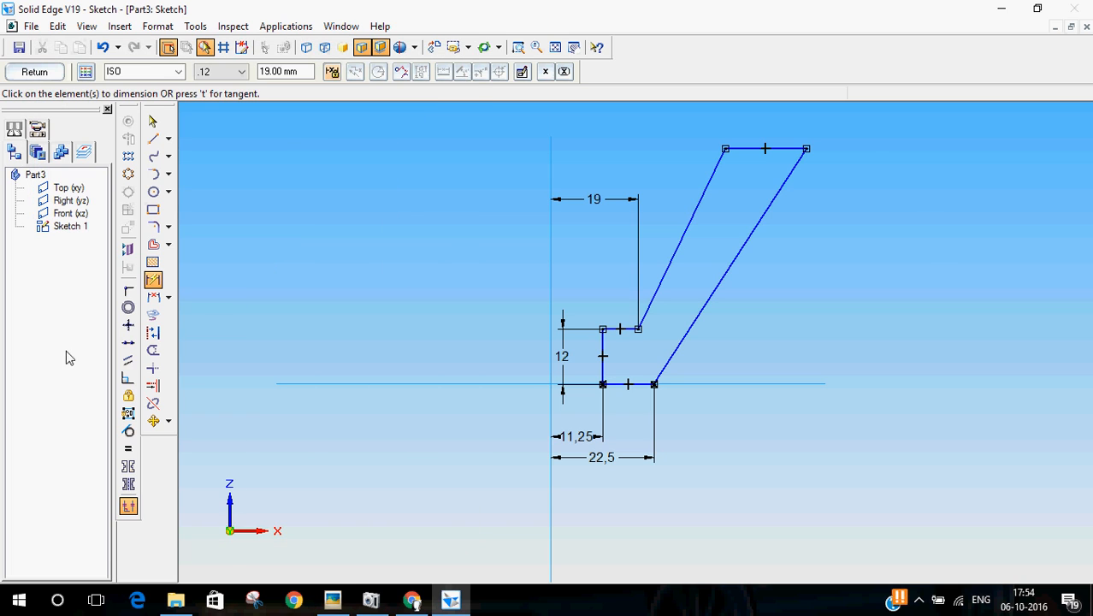
click(129, 361)
click(689, 225)
click(738, 254)
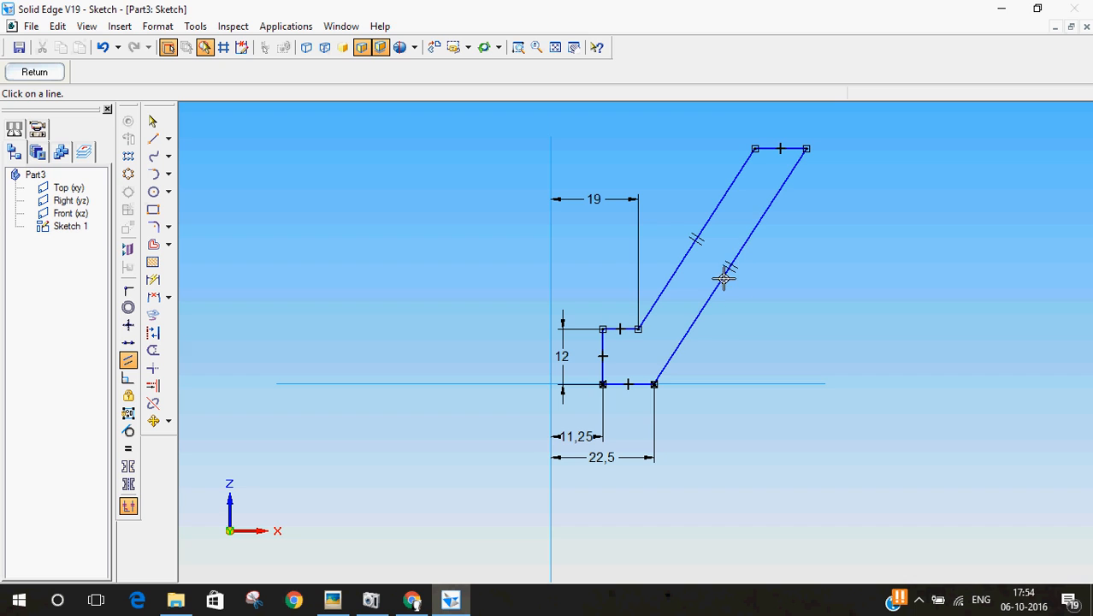
key(Escape)
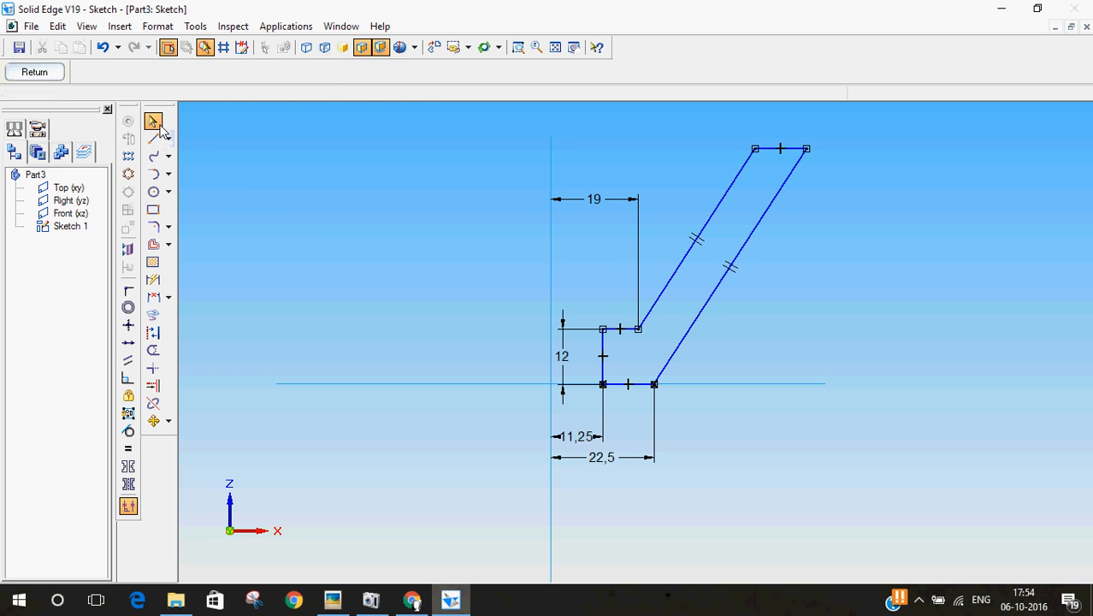
Check the overall height in the reference drawing and dimension the profile's top edge 42 mm above the horizontal axis.
click(333, 599)
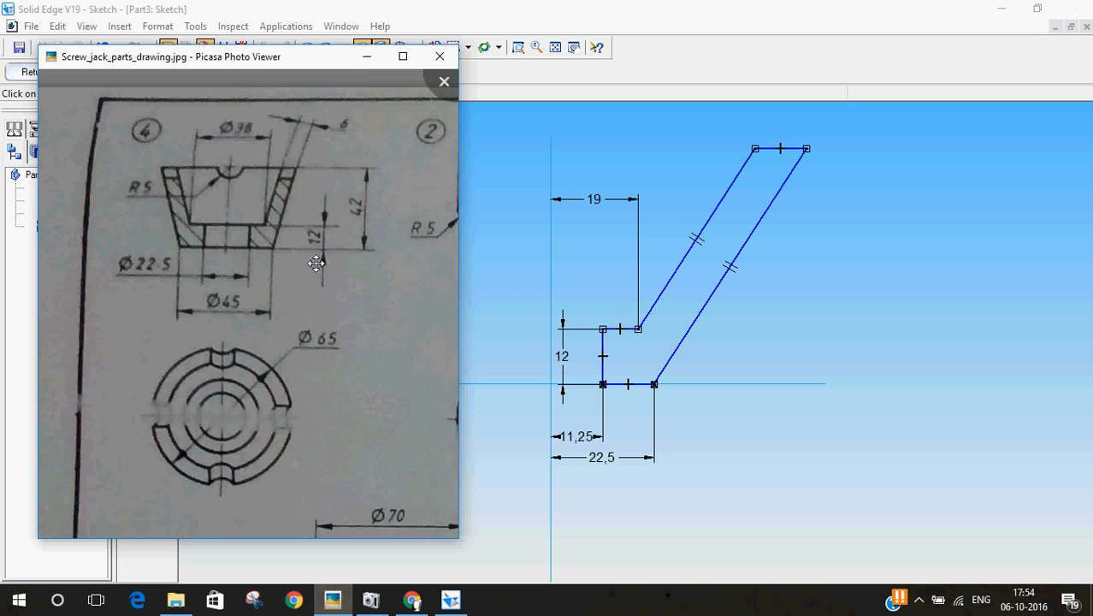
click(440, 56)
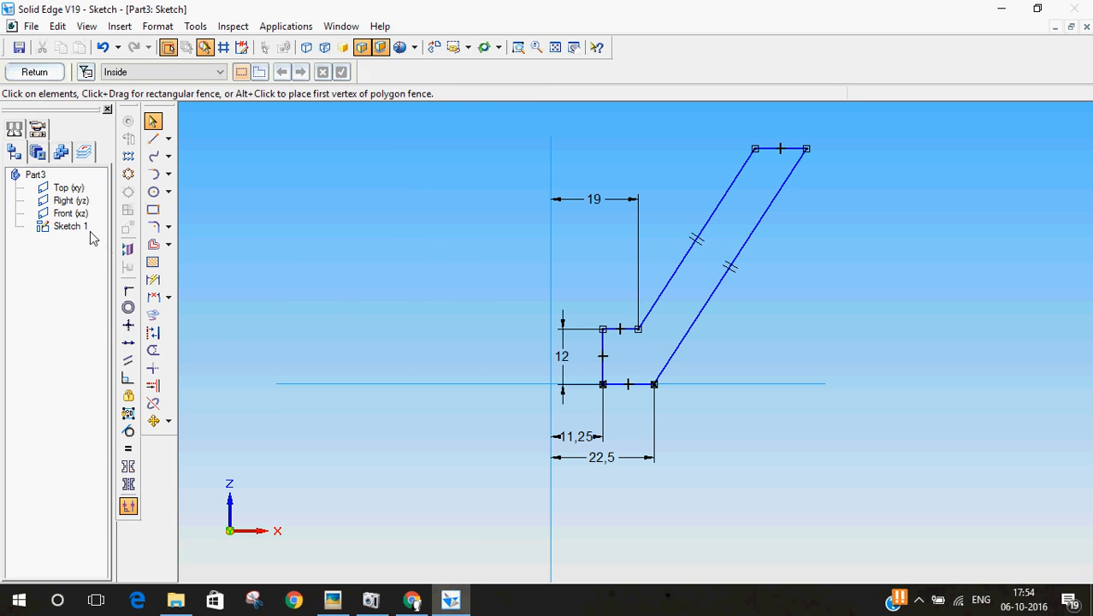
click(153, 279)
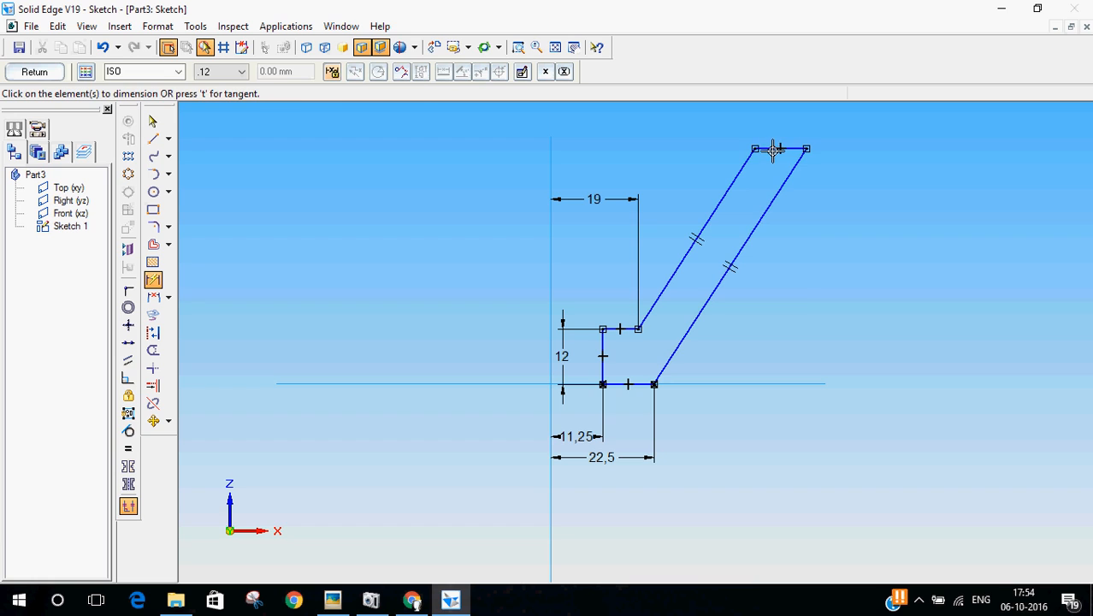
click(773, 149)
click(684, 382)
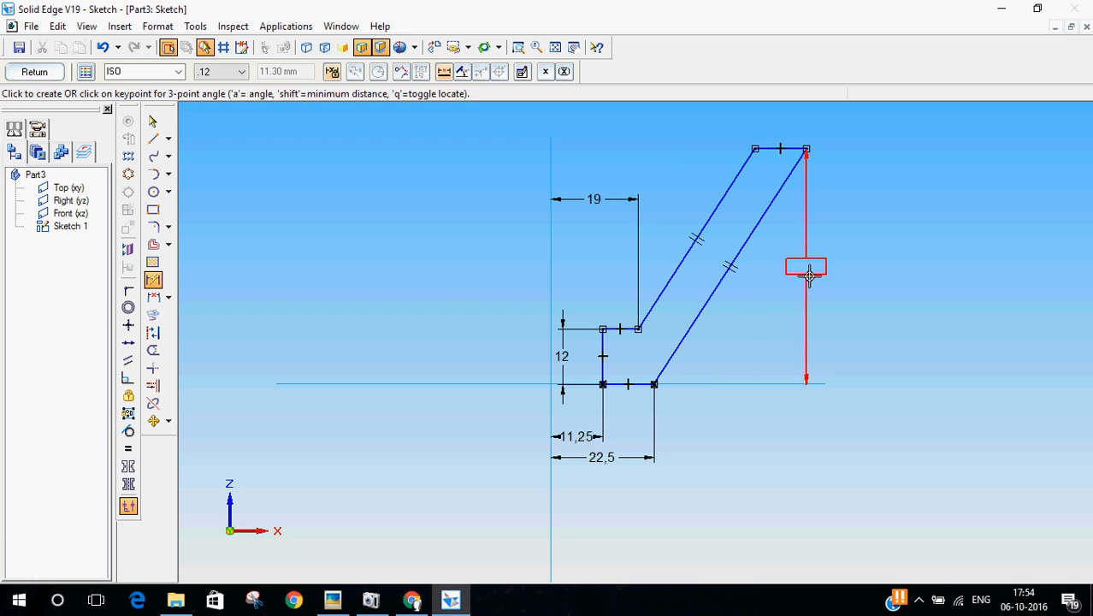
click(826, 266)
text(42)
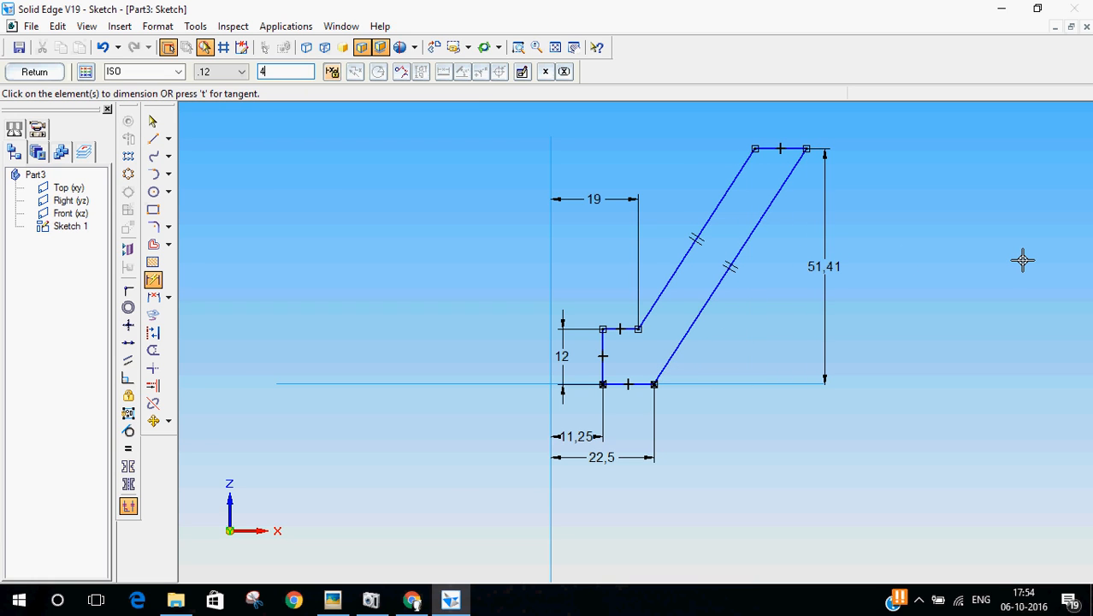
key(Return)
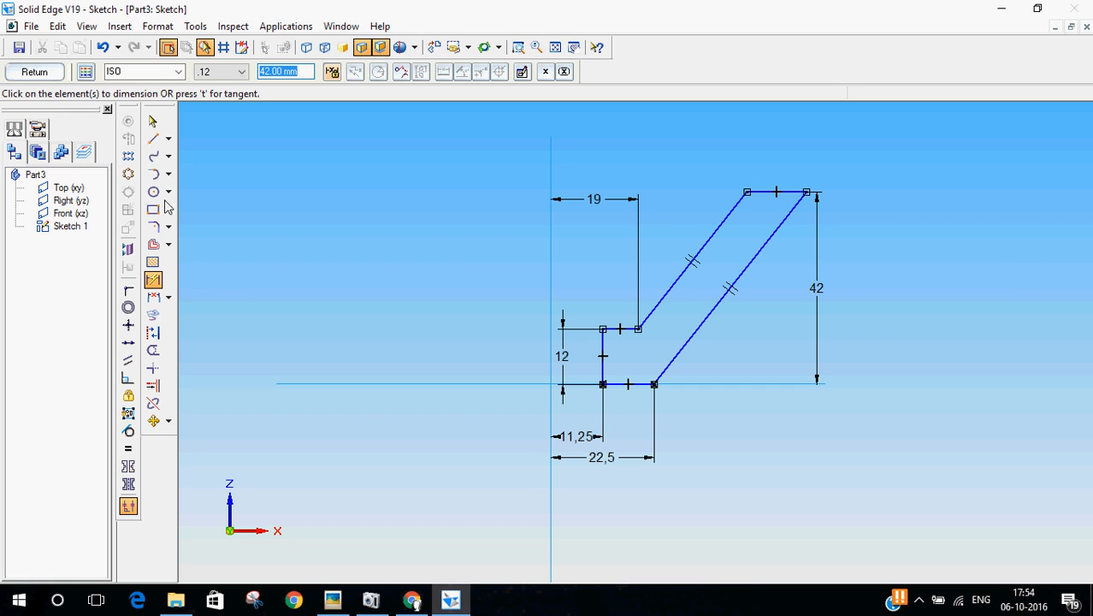
Delete the 42 mm height dimension and move the profile's top edge up to about 52 mm above the horizontal axis.
click(152, 120)
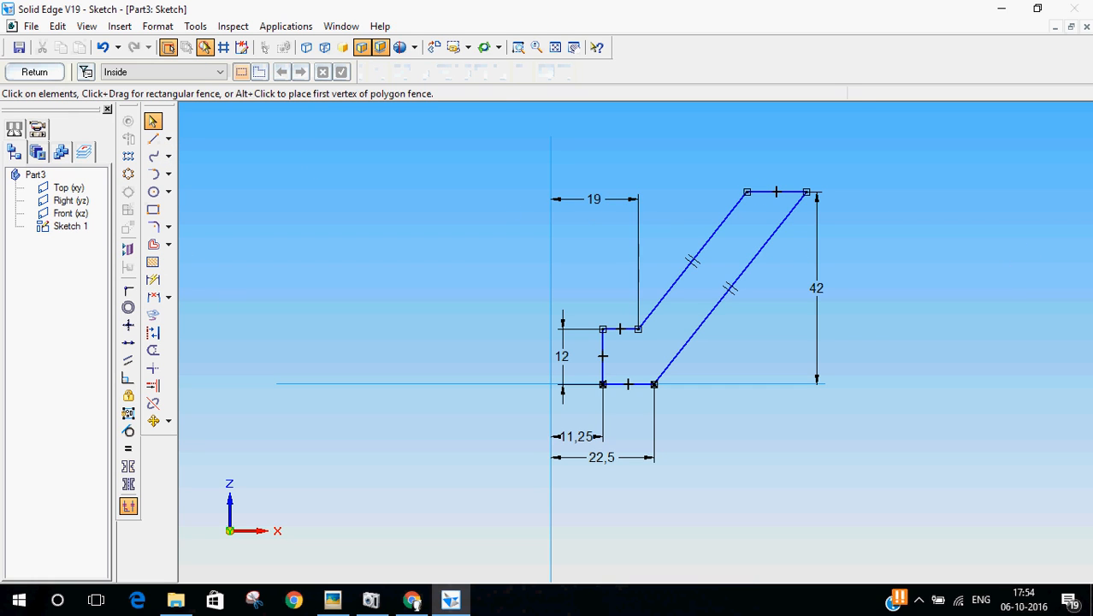
click(820, 291)
key(Delete)
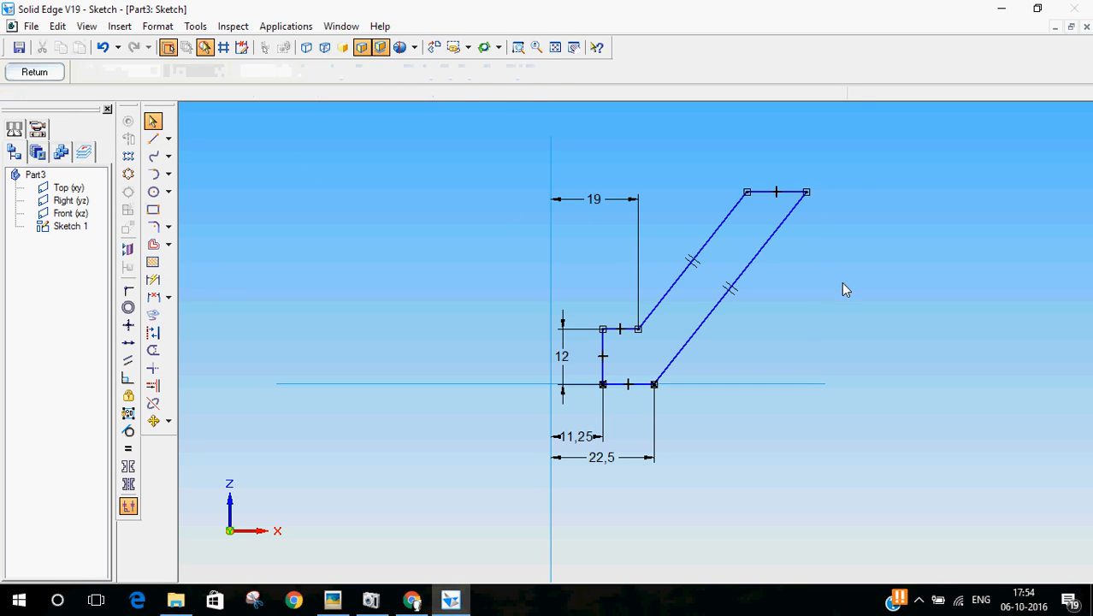
click(757, 190)
click(762, 189)
drag(763, 193, 771, 142)
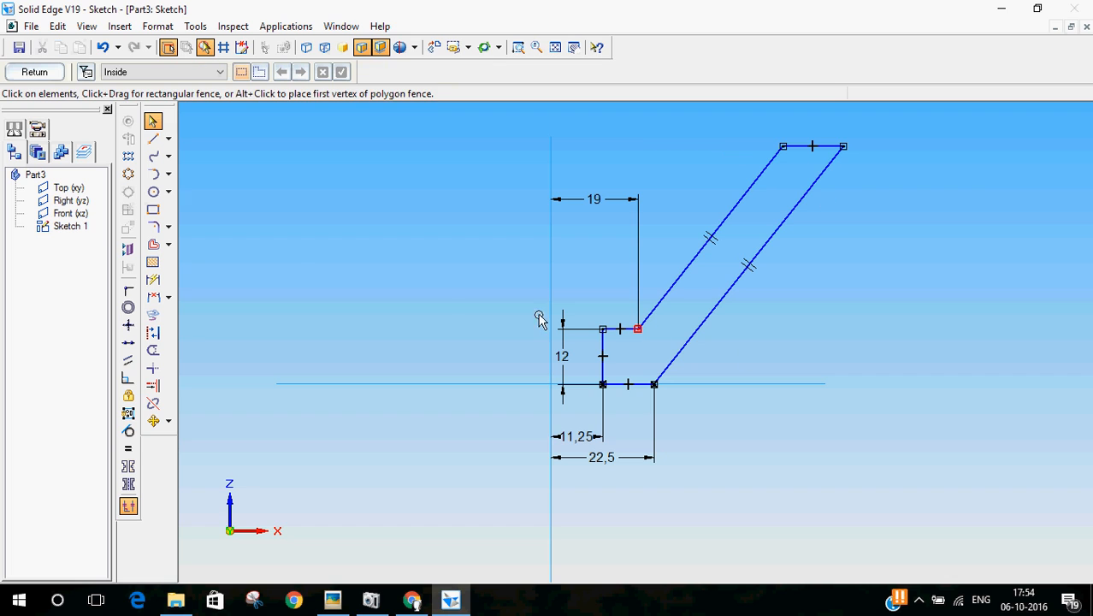
Add an unlocked height dimension from the top edge to the horizontal axis and enter 42 mm as its value.
click(153, 280)
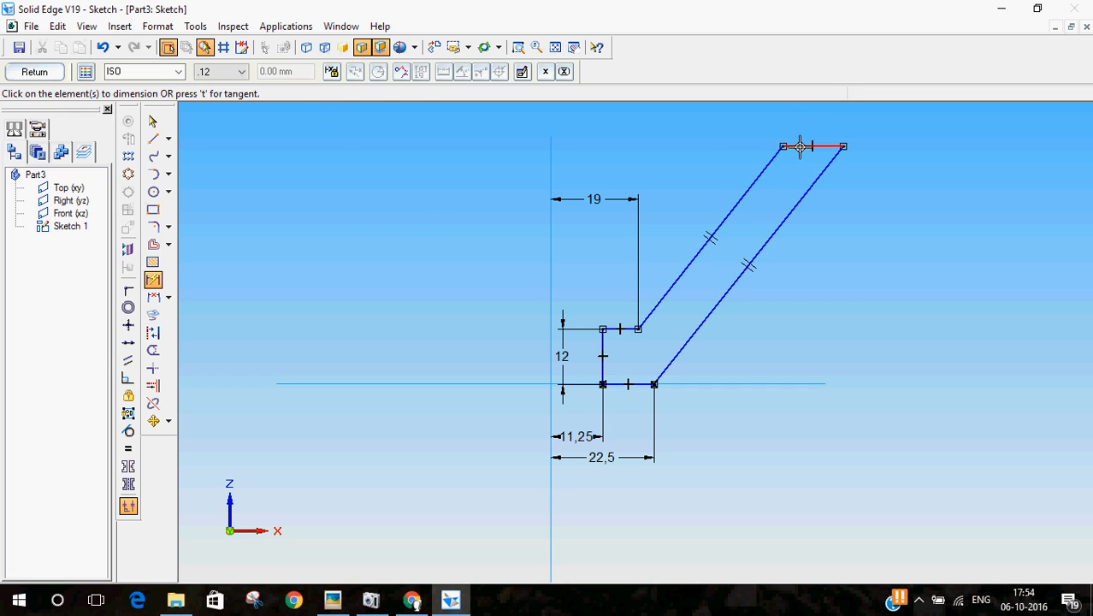
click(800, 146)
click(762, 378)
click(860, 261)
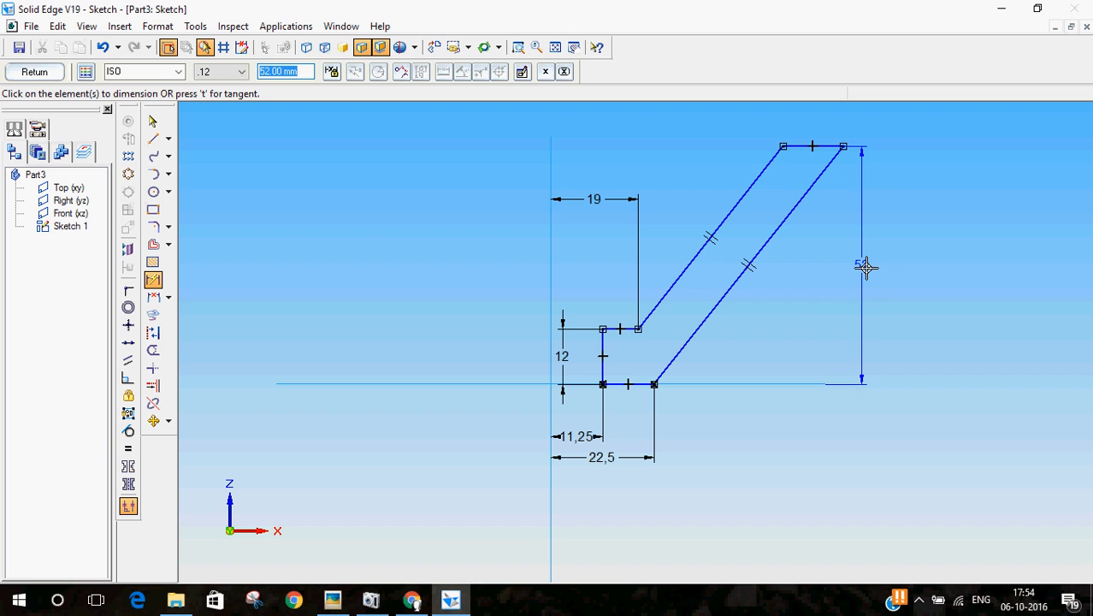
text(42)
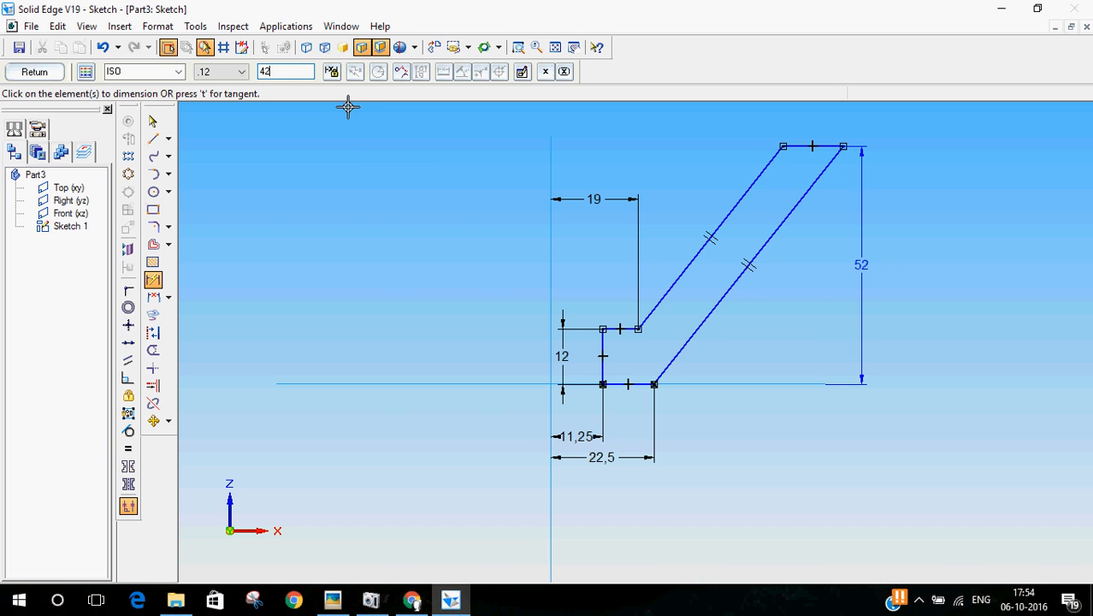
key(Return)
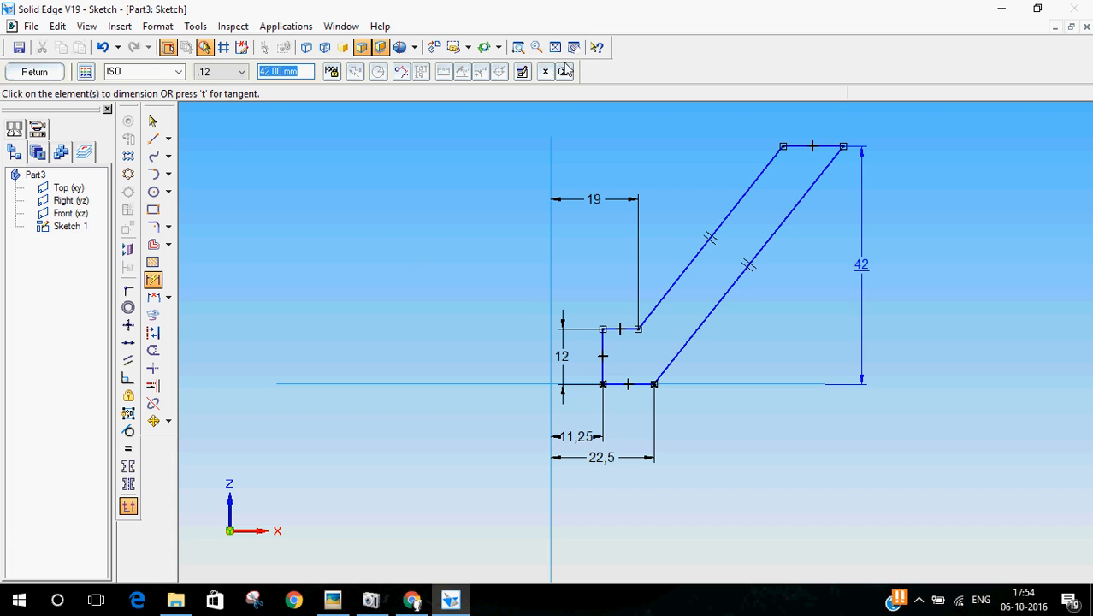
Delete the unlocked 42 mm height dimension beside the outer slanted line.
scroll(895, 254, up, 1)
scroll(764, 220, up, 1)
scroll(914, 257, up, 1)
scroll(914, 258, down, 1)
scroll(544, 424, down, 2)
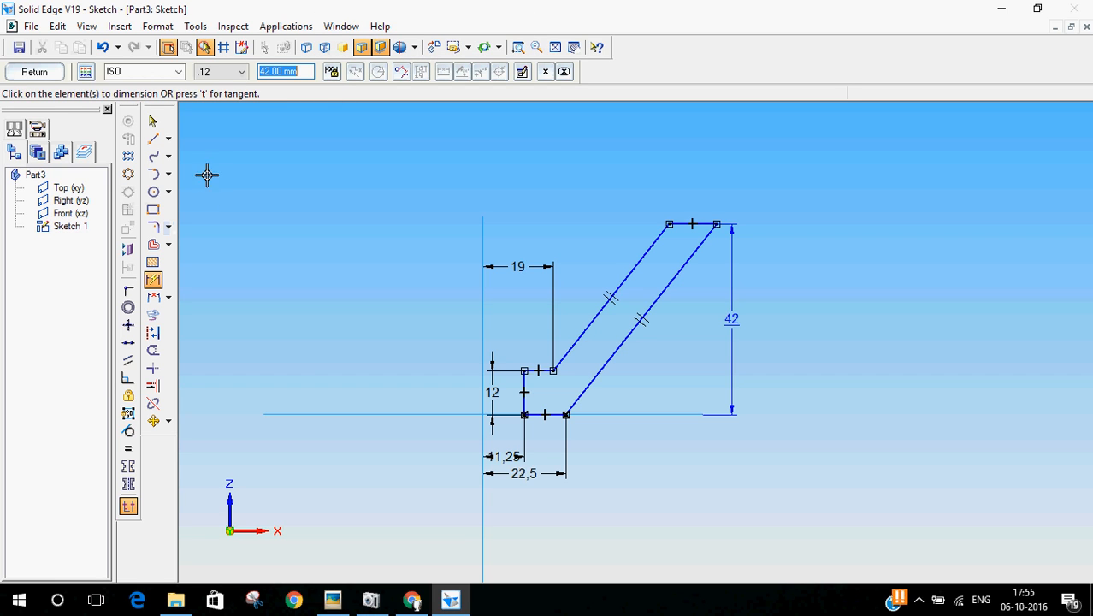
click(153, 122)
click(731, 319)
key(Delete)
Add a locked height dimension from the top edge to the horizontal axis and set it to 42 mm.
click(155, 279)
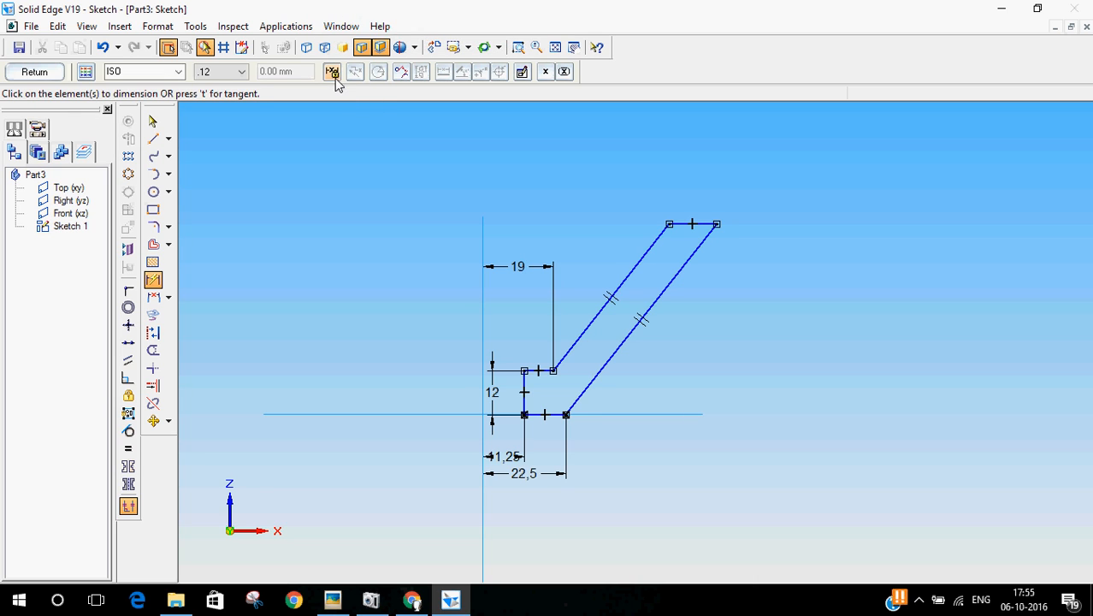
click(681, 225)
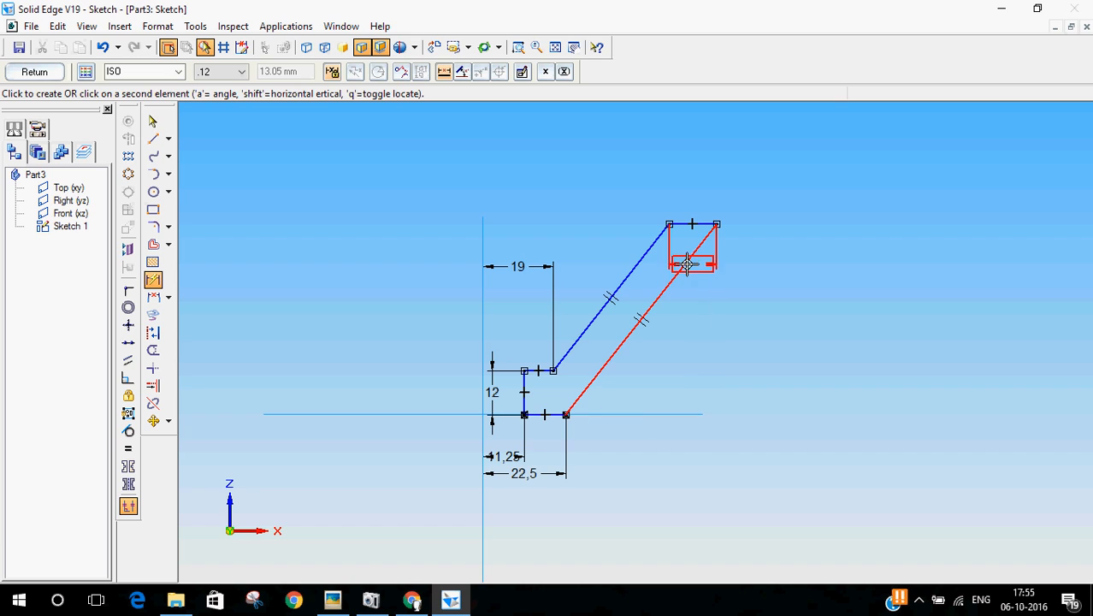
click(635, 414)
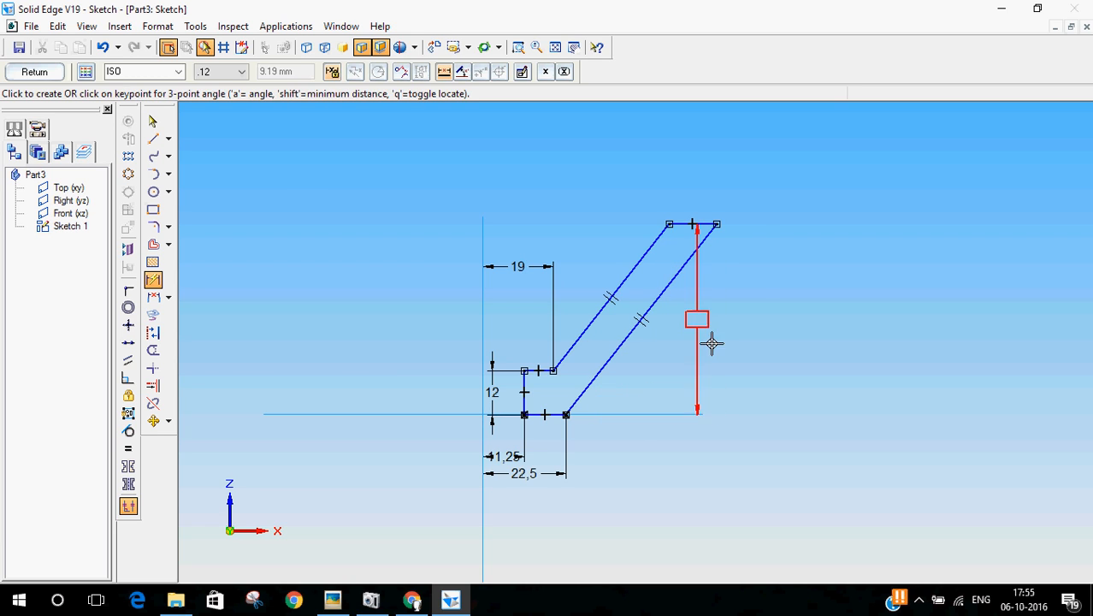
click(765, 342)
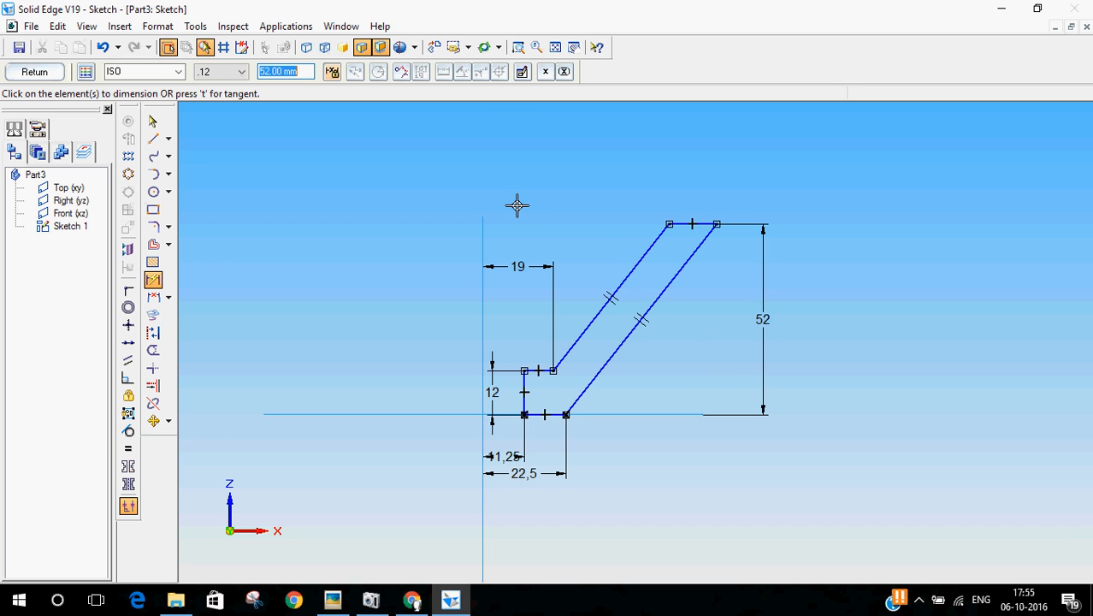
text(42)
key(Return)
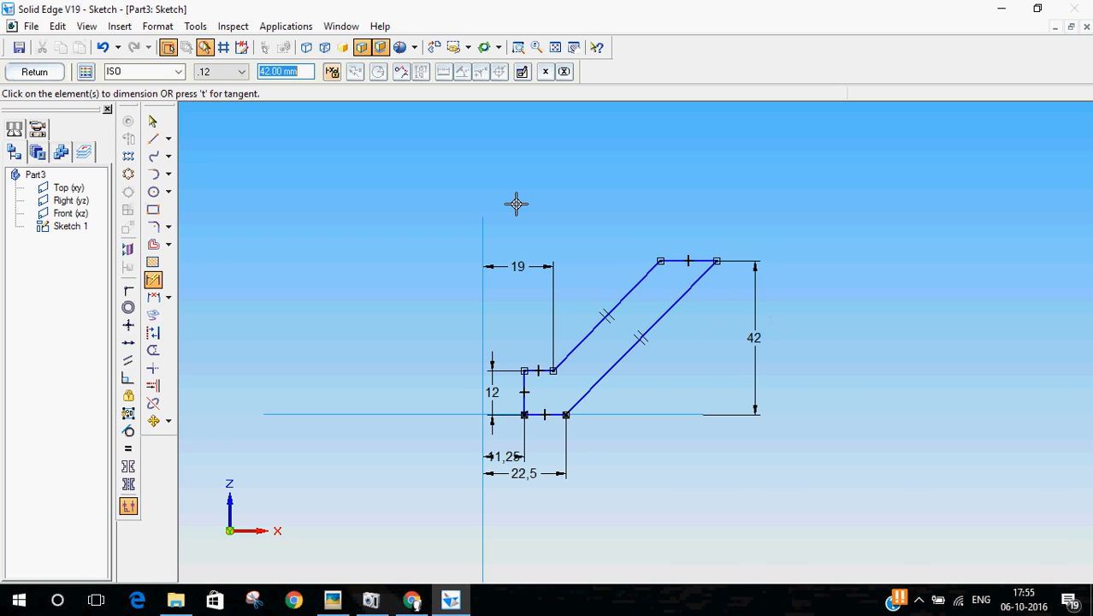
Check the rim's outer diameter in the reference drawing and dimension the outer top corner 65/2 (32.5 mm) from the vertical axis.
scroll(516, 203, up, 1)
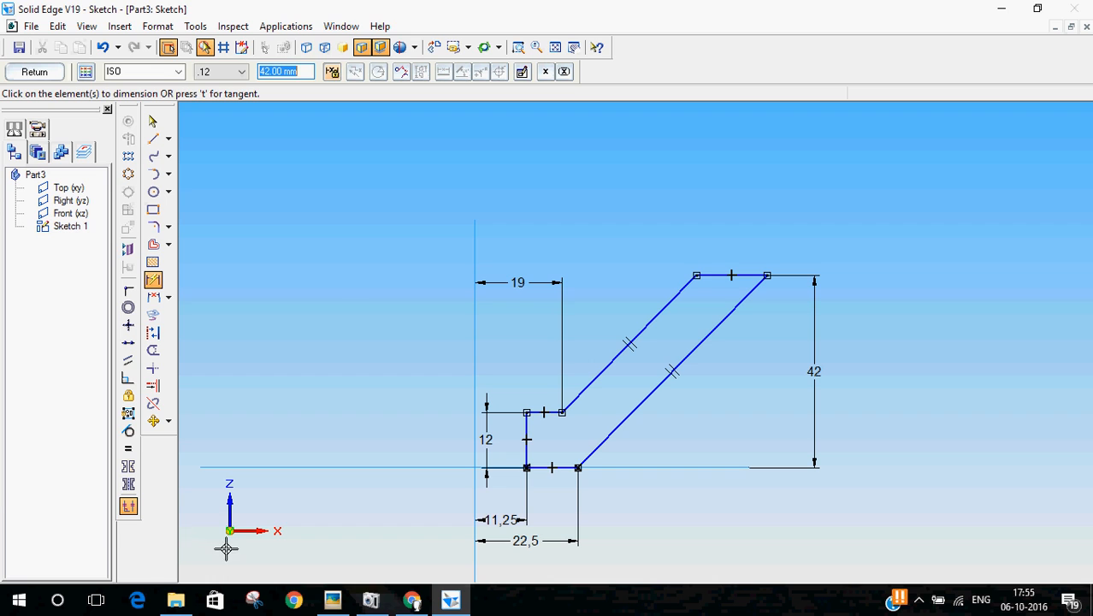
click(333, 600)
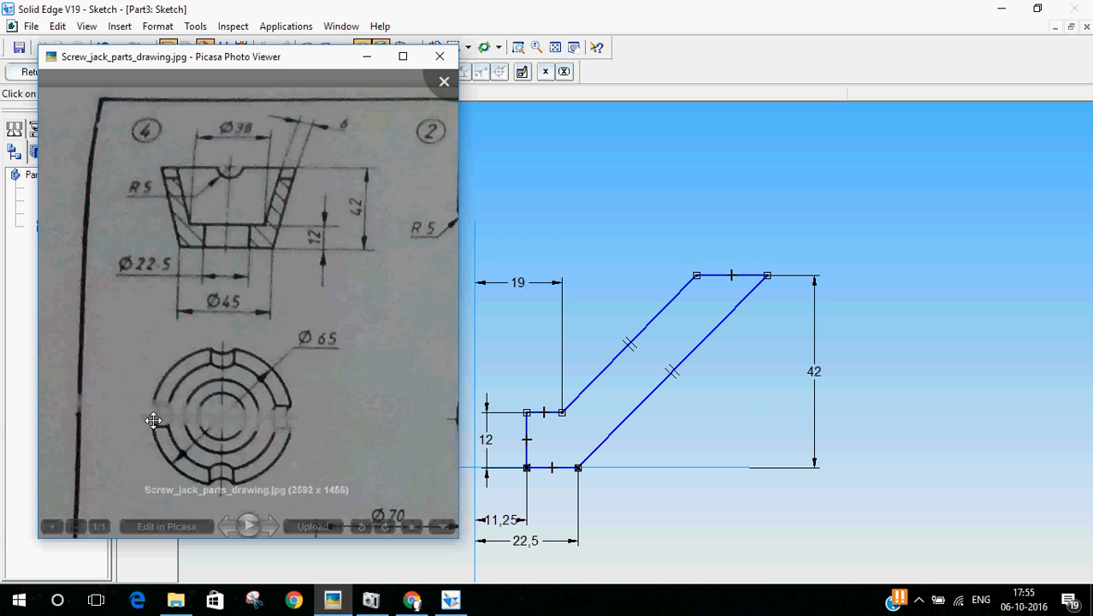
click(573, 6)
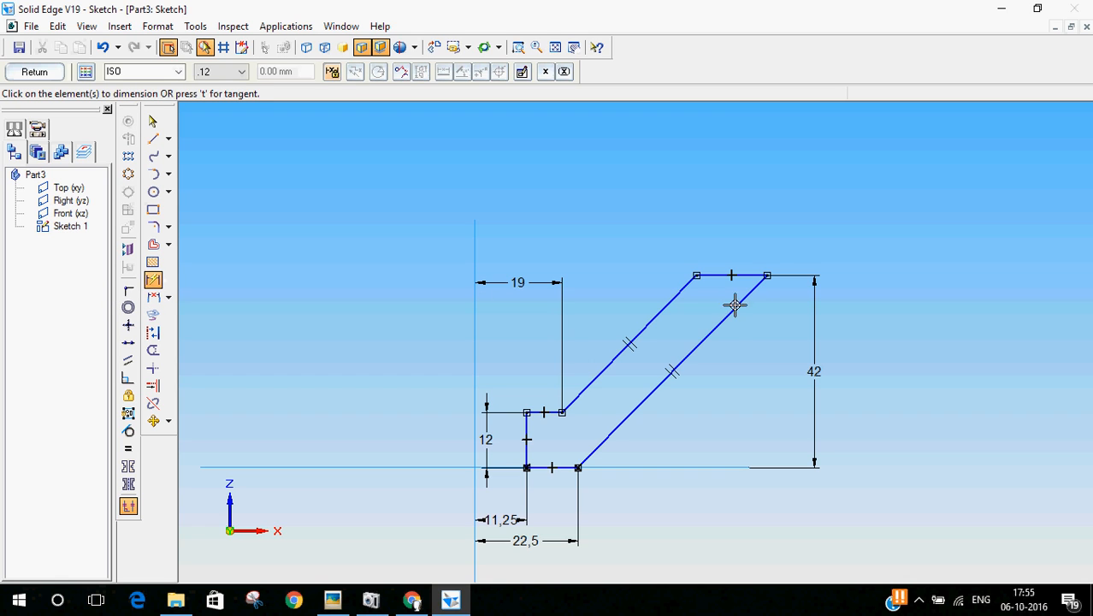
click(761, 288)
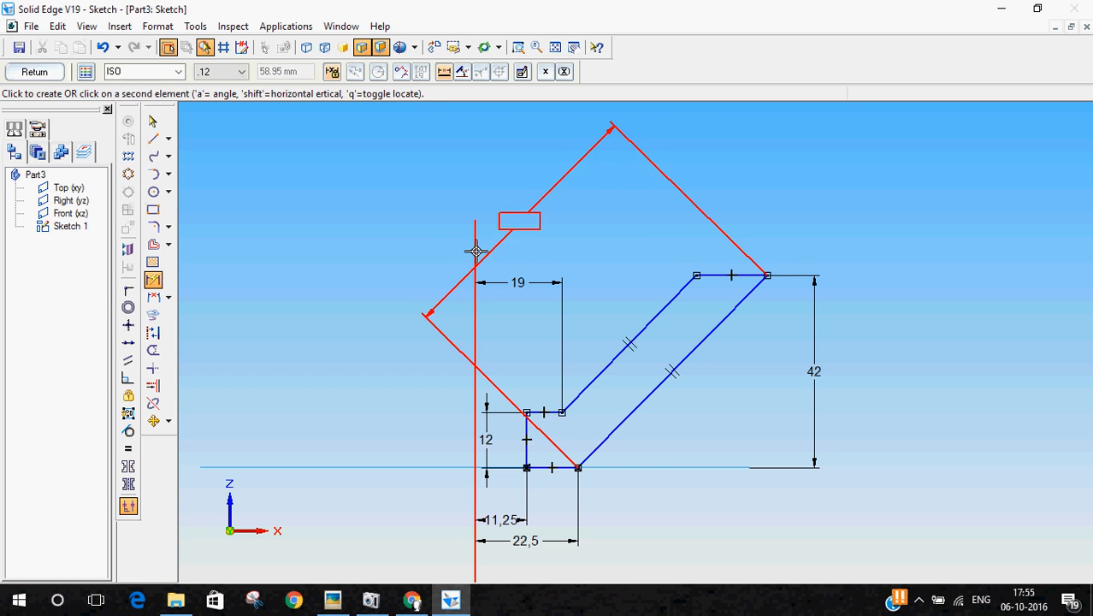
click(606, 213)
text(65/2)
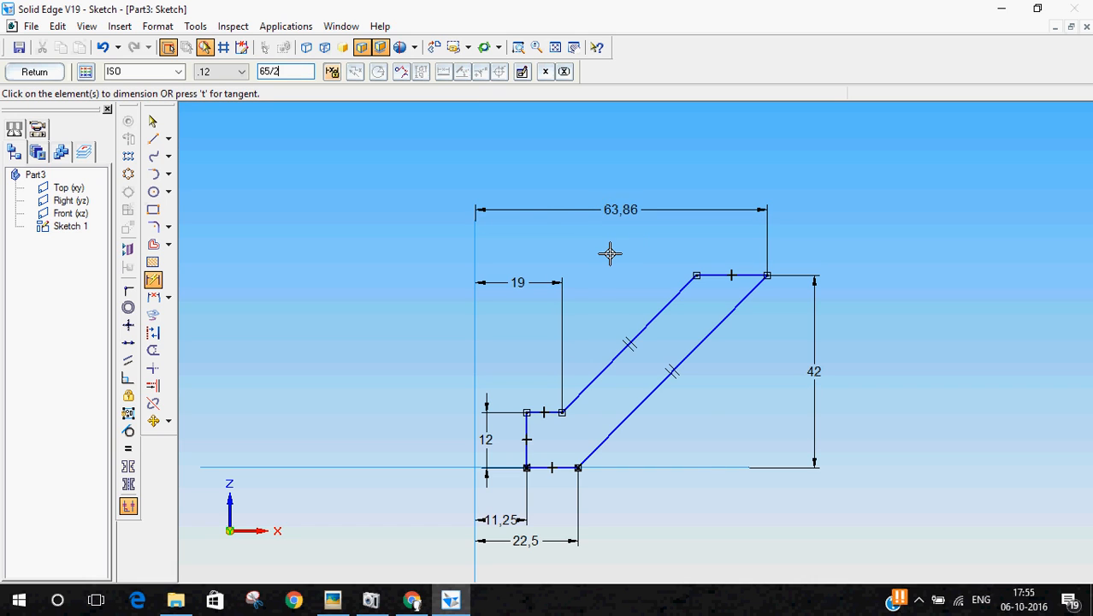
key(Return)
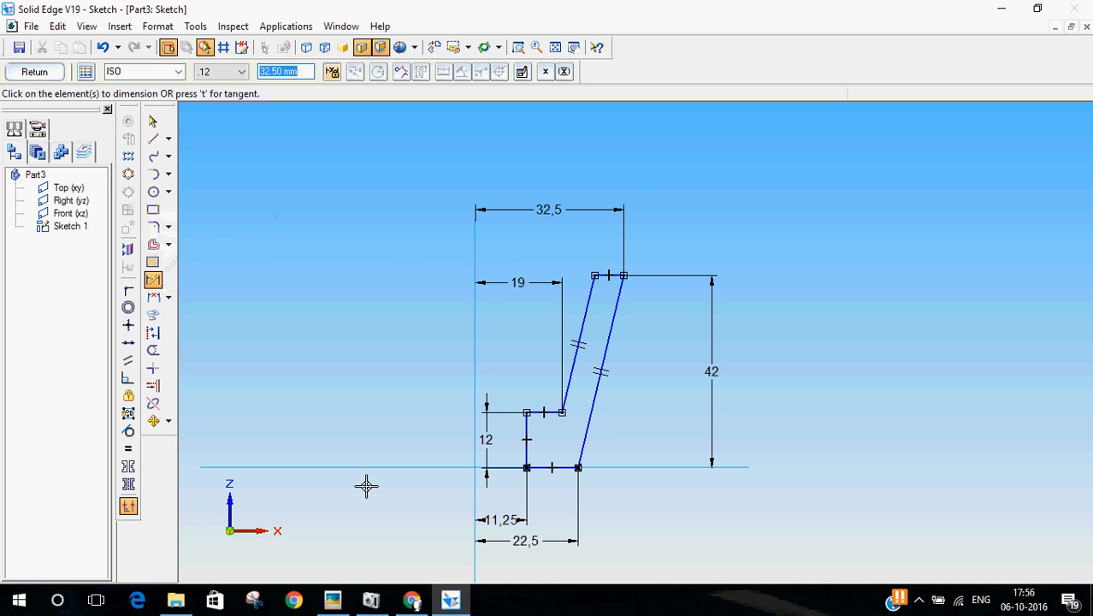
Check the wall thickness in the reference drawing, then draw a line between the two slanted lines and make it perpendicular to the inner one.
click(337, 599)
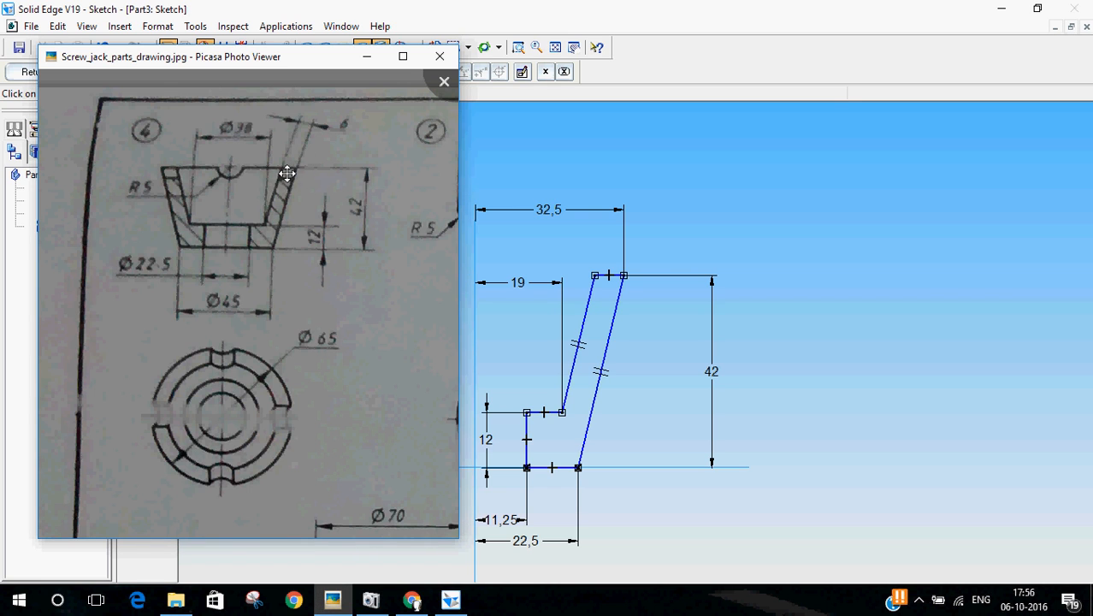
click(499, 6)
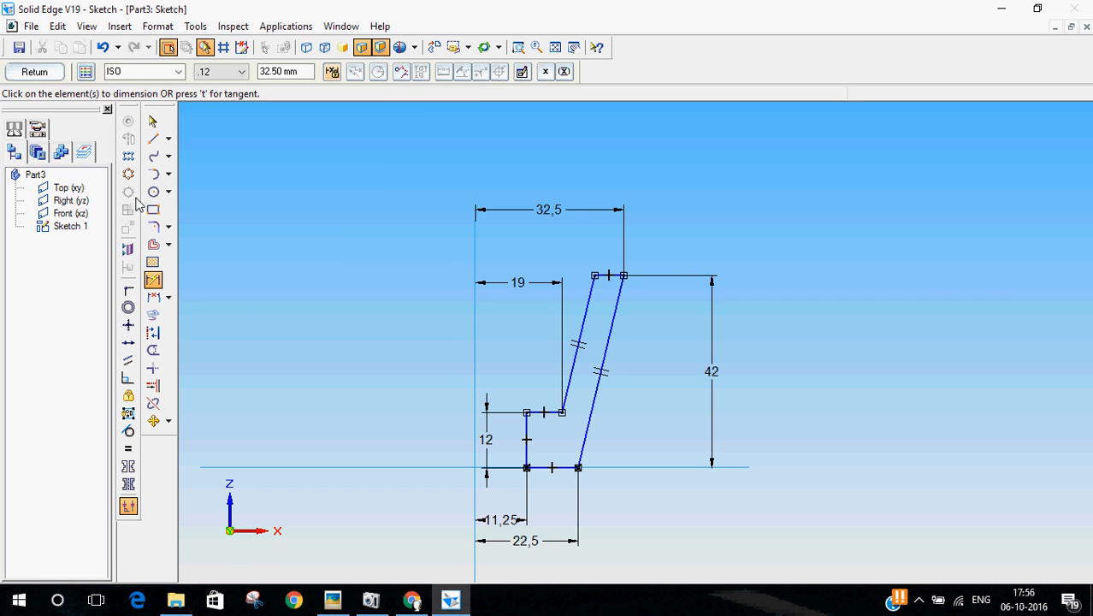
click(155, 143)
scroll(589, 419, up, 2)
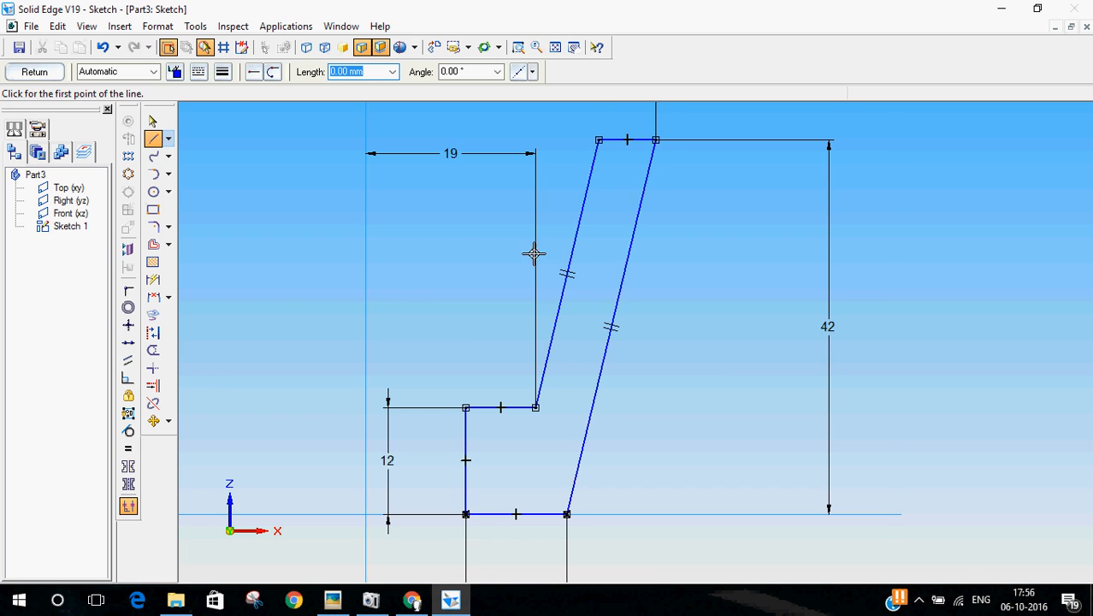
scroll(595, 251, up, 1)
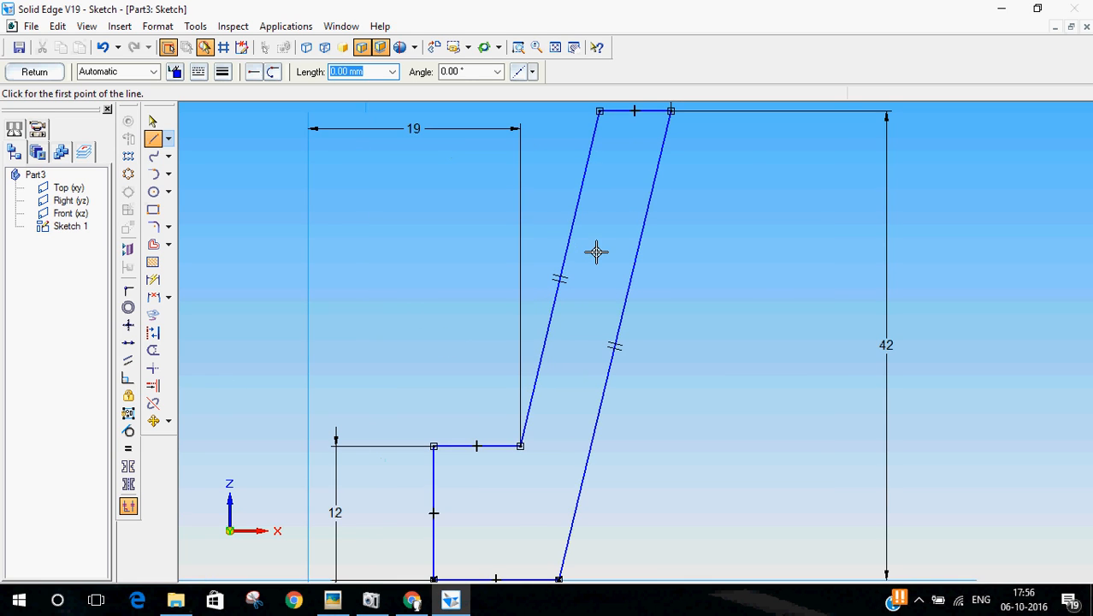
click(579, 204)
click(638, 248)
right_click(733, 249)
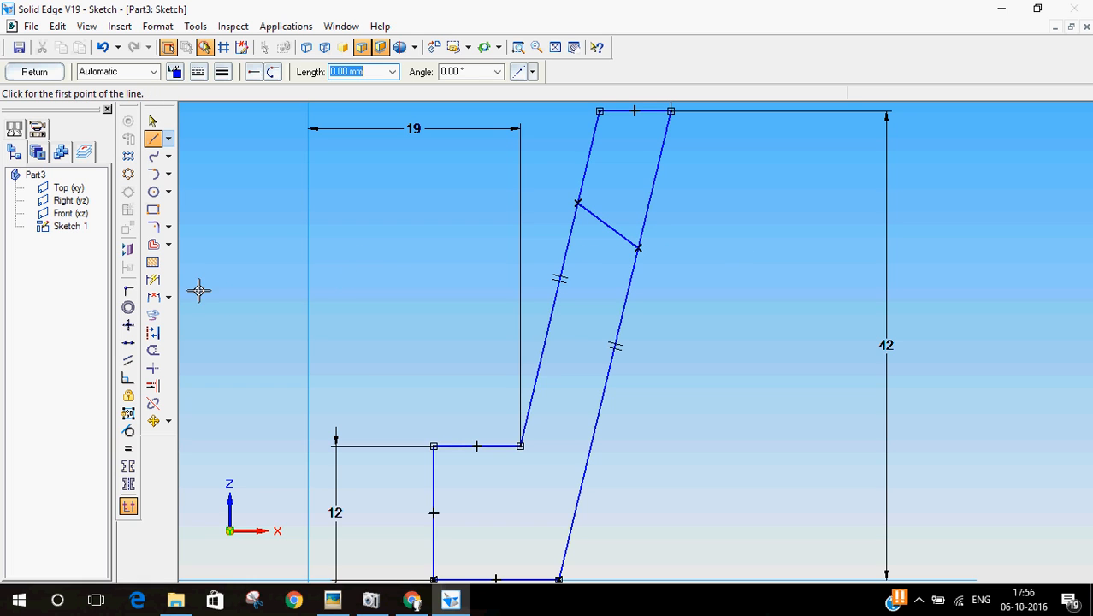
click(128, 379)
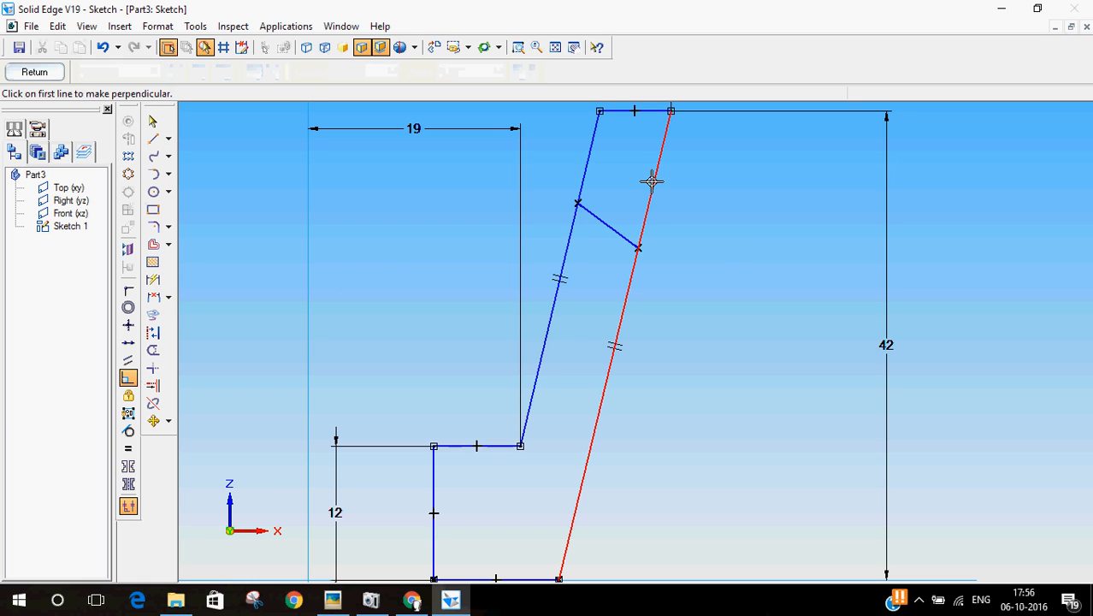
click(582, 184)
click(597, 214)
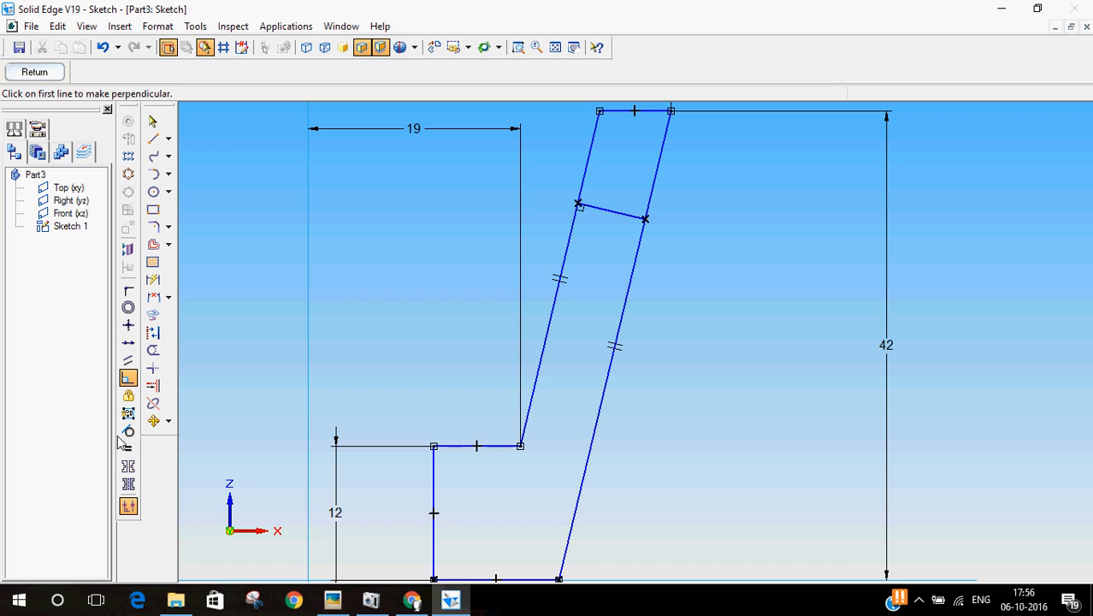
Add a dimension for the perpendicular distance between the two slanted wall lines.
click(153, 280)
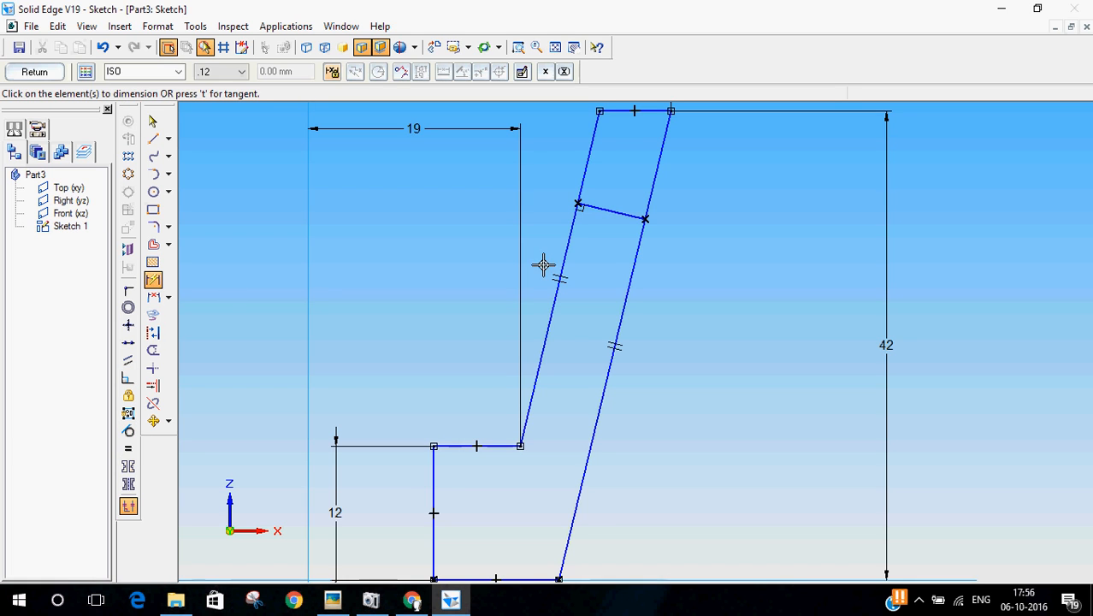
click(598, 208)
click(610, 275)
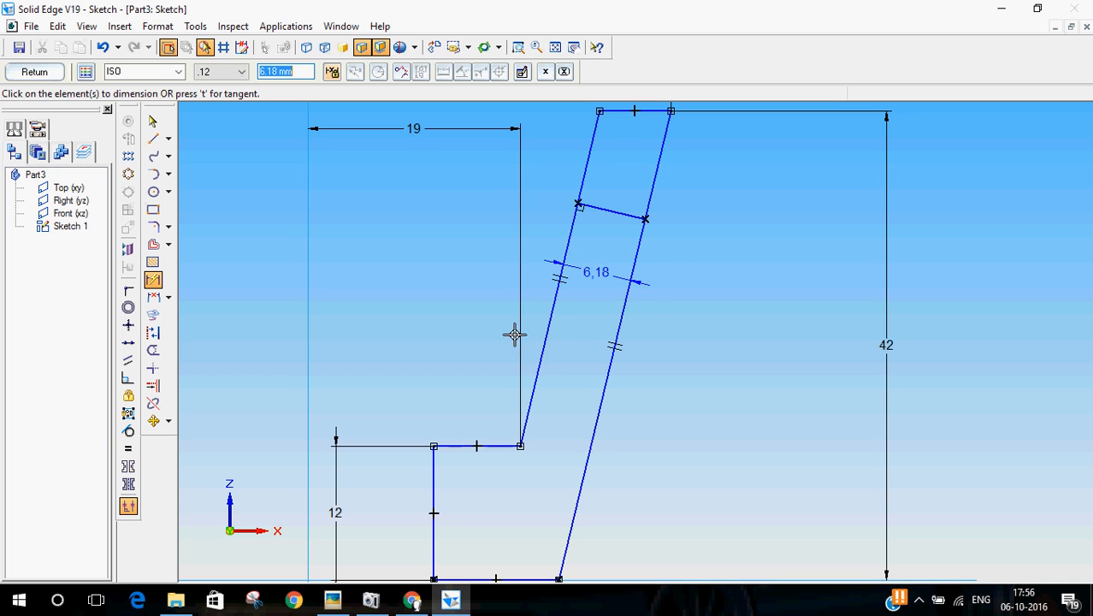
Delete the wall thickness dimension and the perpendicular cross line, and close the sketch.
click(153, 121)
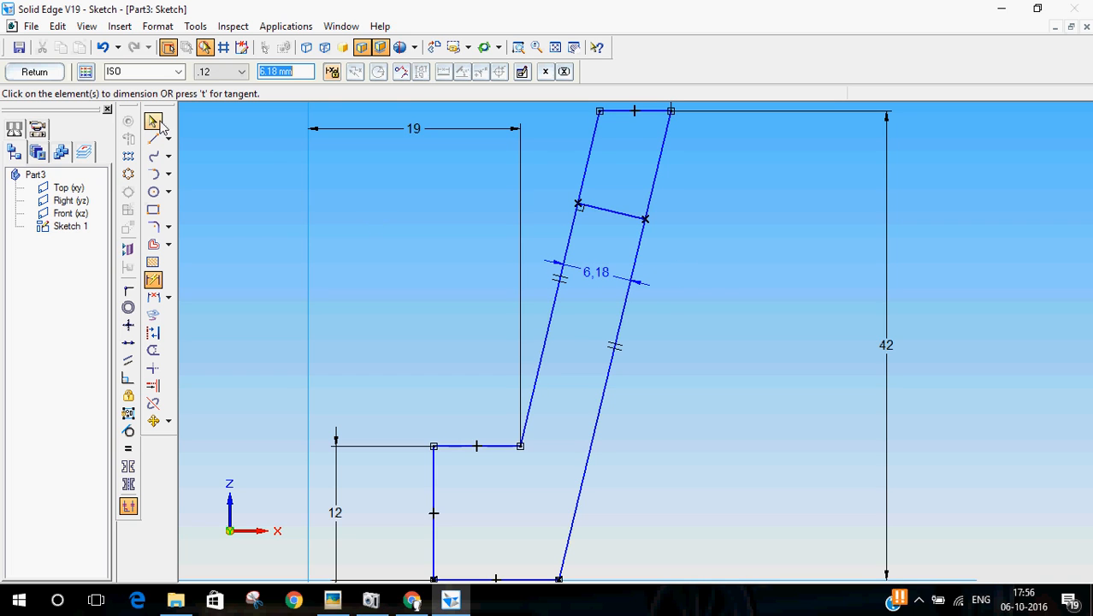
click(603, 282)
key(Delete)
click(609, 209)
key(Delete)
scroll(581, 304, down, 2)
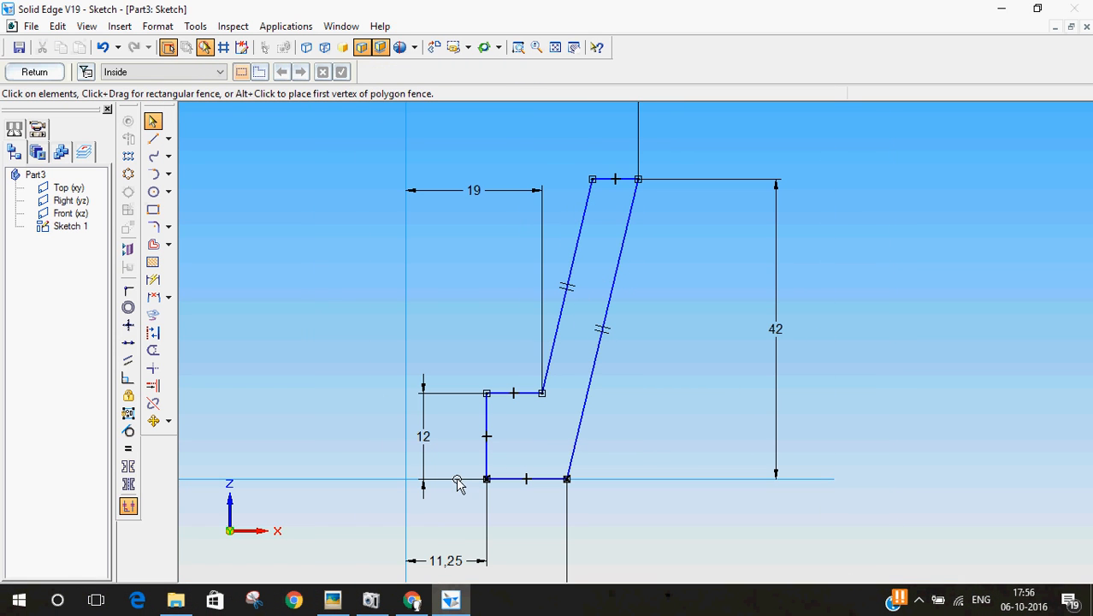
scroll(525, 290, down, 2)
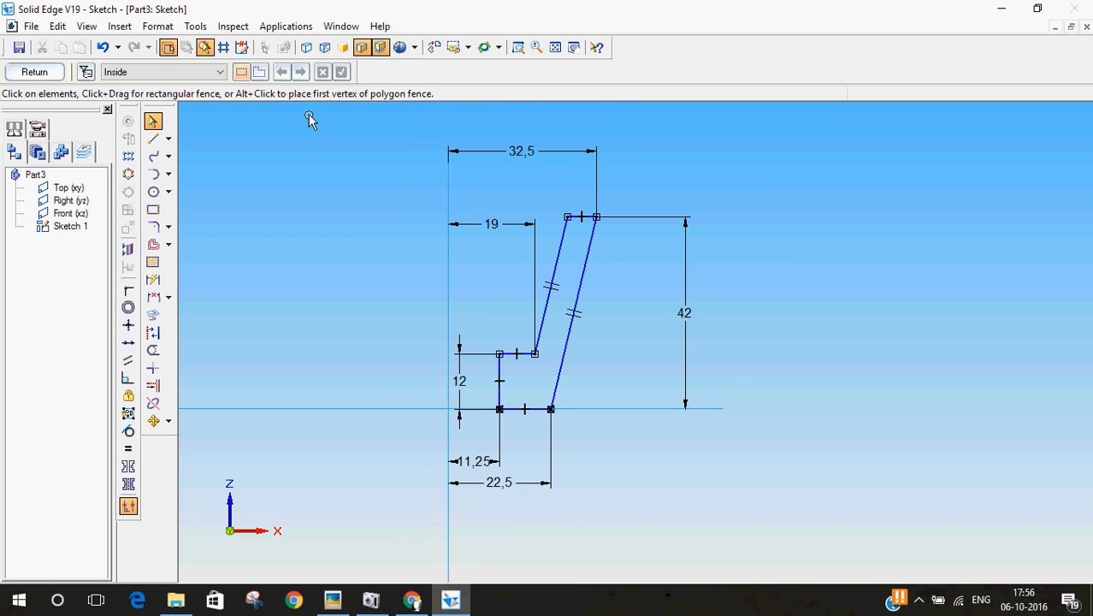
click(34, 72)
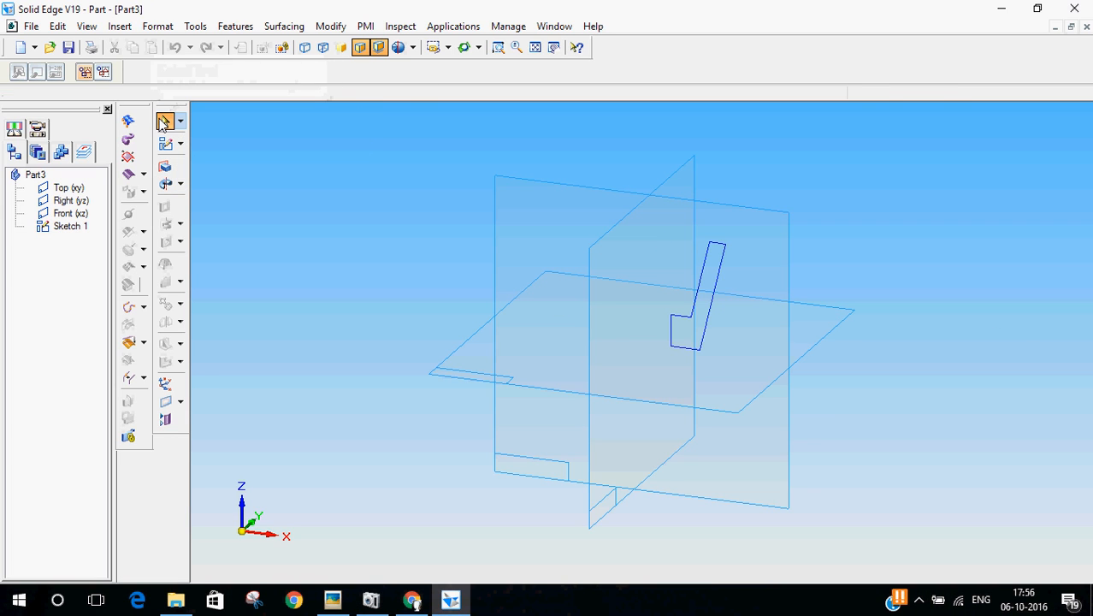
Reopen Sketch 1, draw a vertical line along the vertical reference axis as the revolve axis, and close the sketch.
click(68, 227)
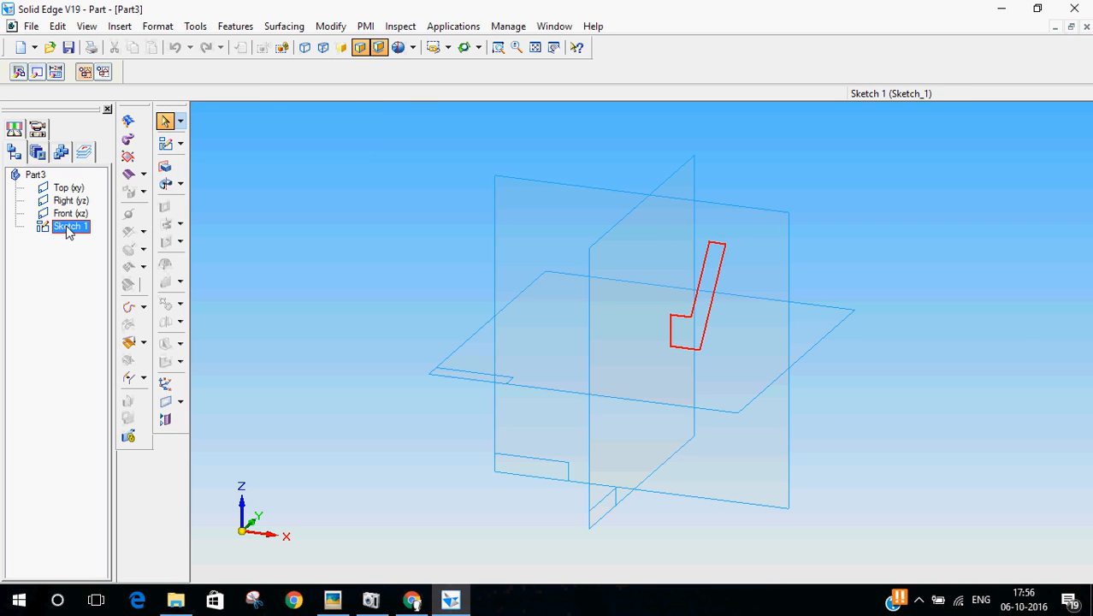
click(37, 70)
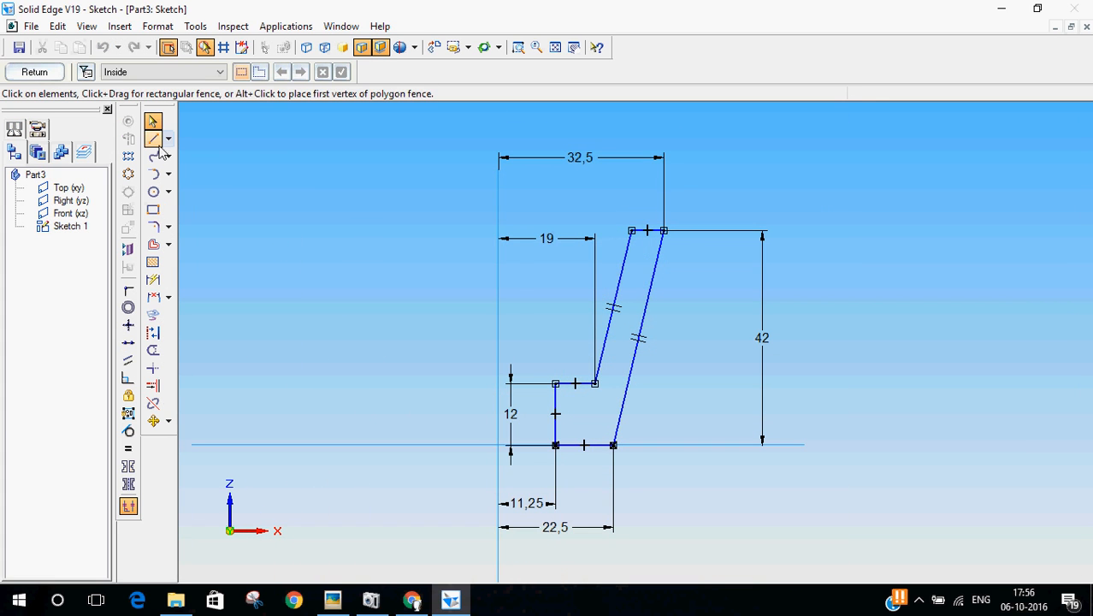
click(153, 139)
click(499, 285)
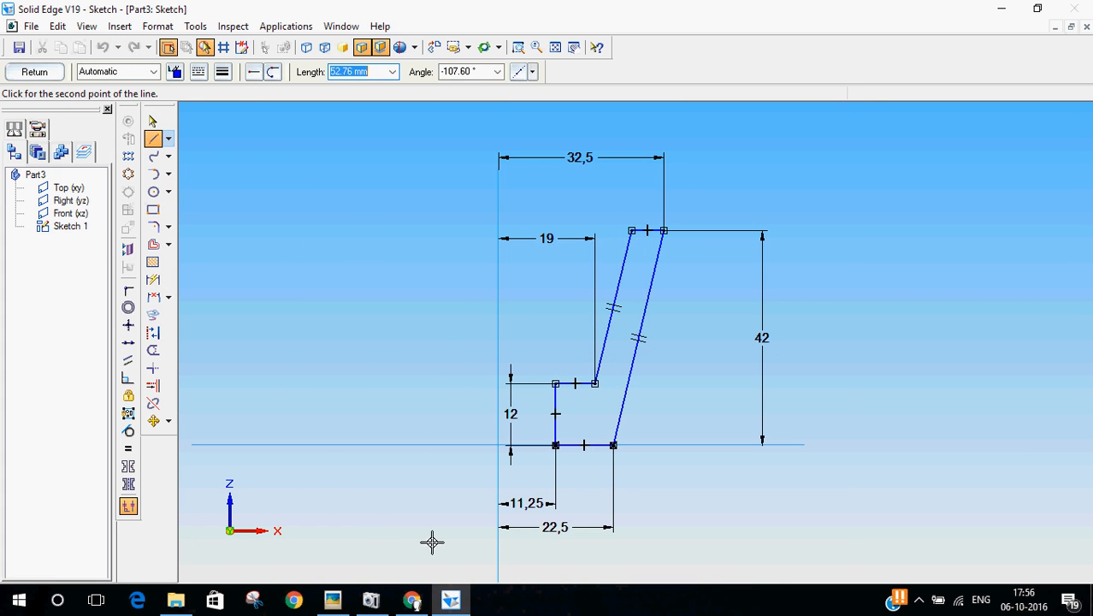
click(500, 562)
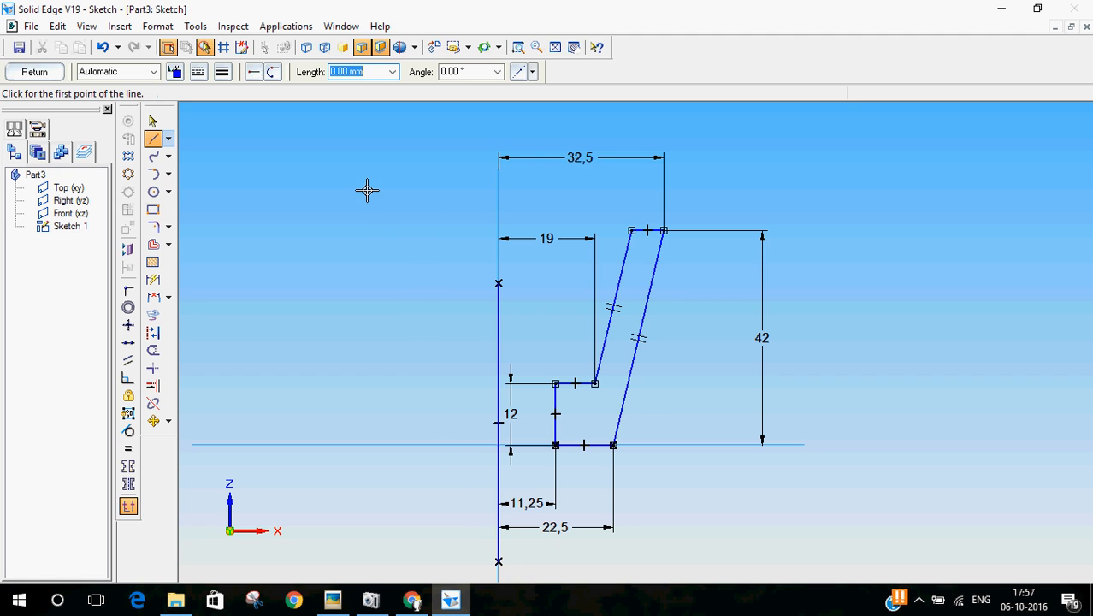
click(35, 72)
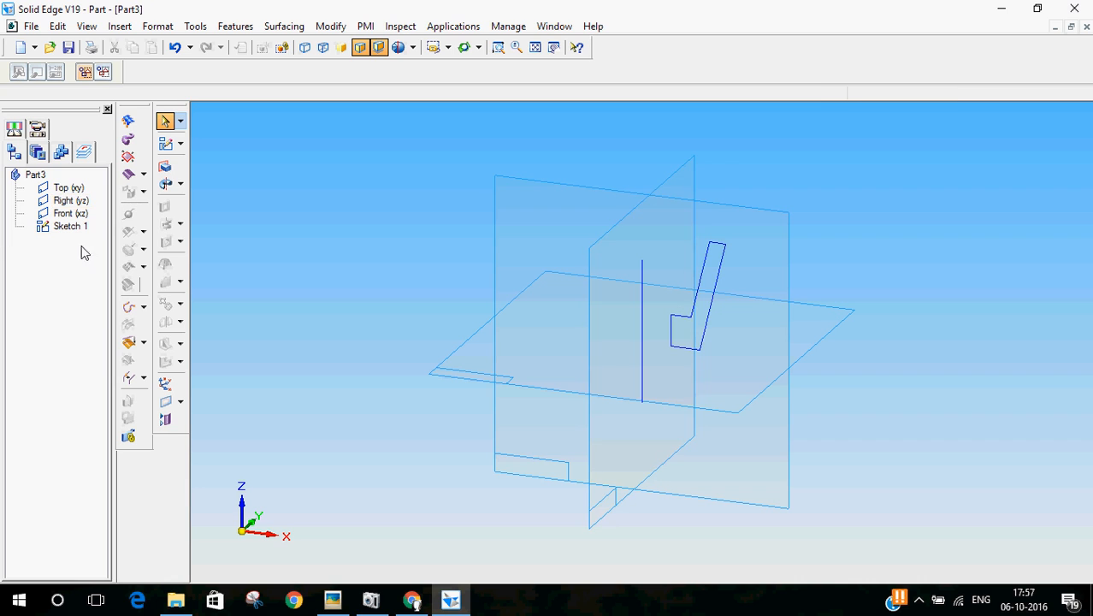
Create a revolved protrusion of the closed half-section through a full 360° about the vertical axis line.
click(166, 184)
click(714, 253)
click(483, 73)
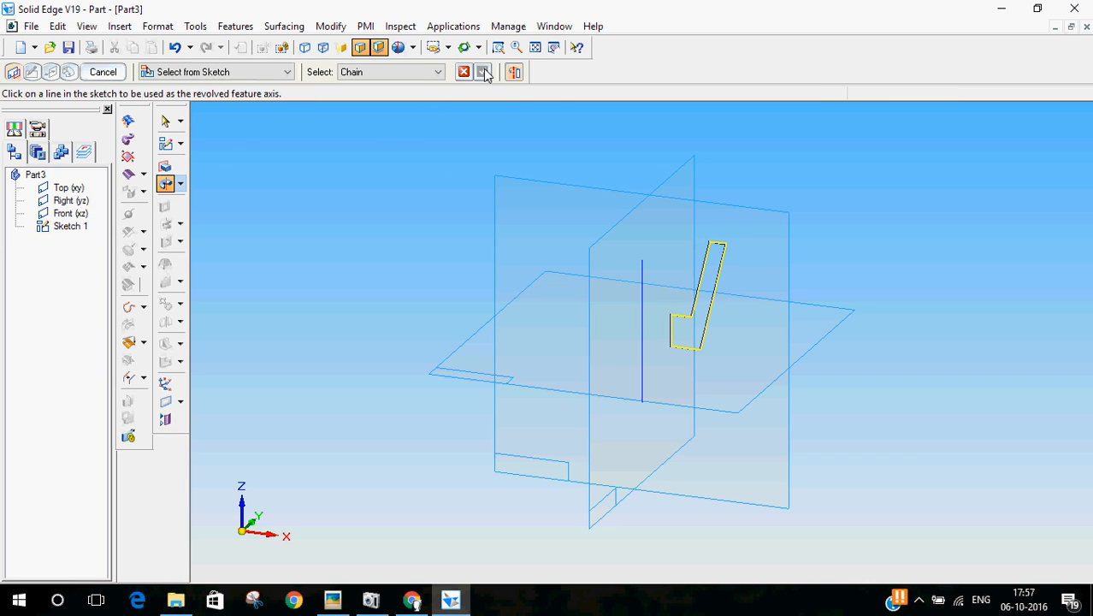
click(644, 300)
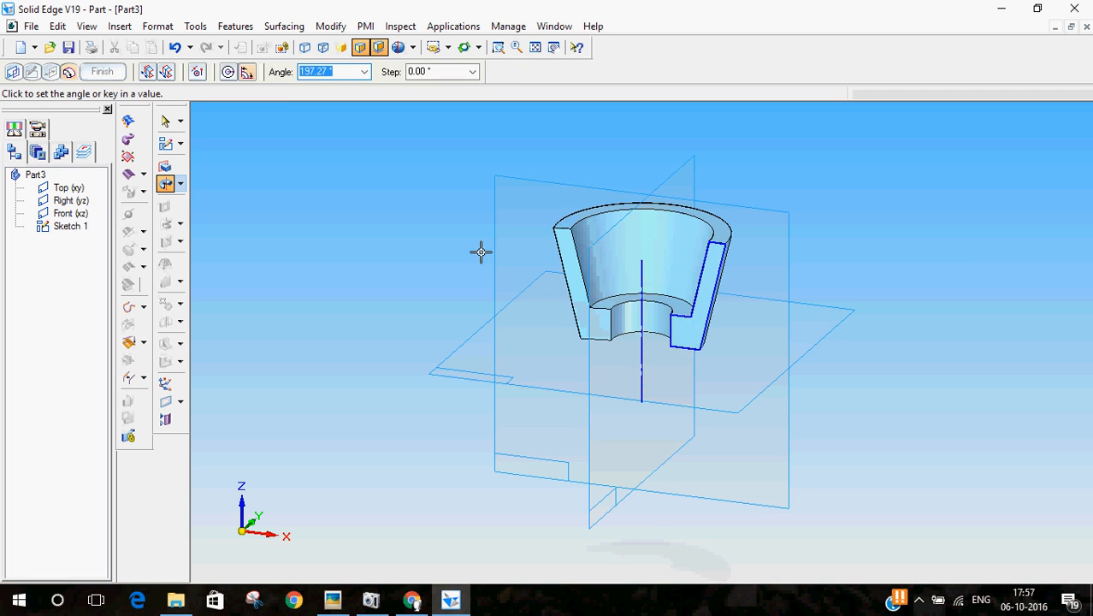
click(229, 72)
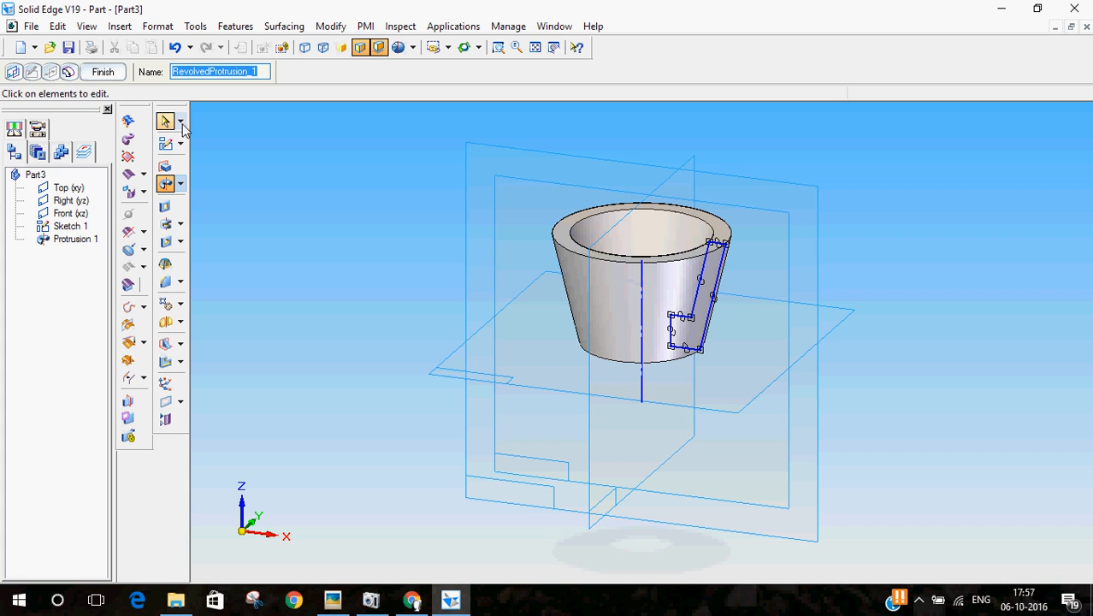
click(102, 72)
middle_drag(342, 177, 378, 233)
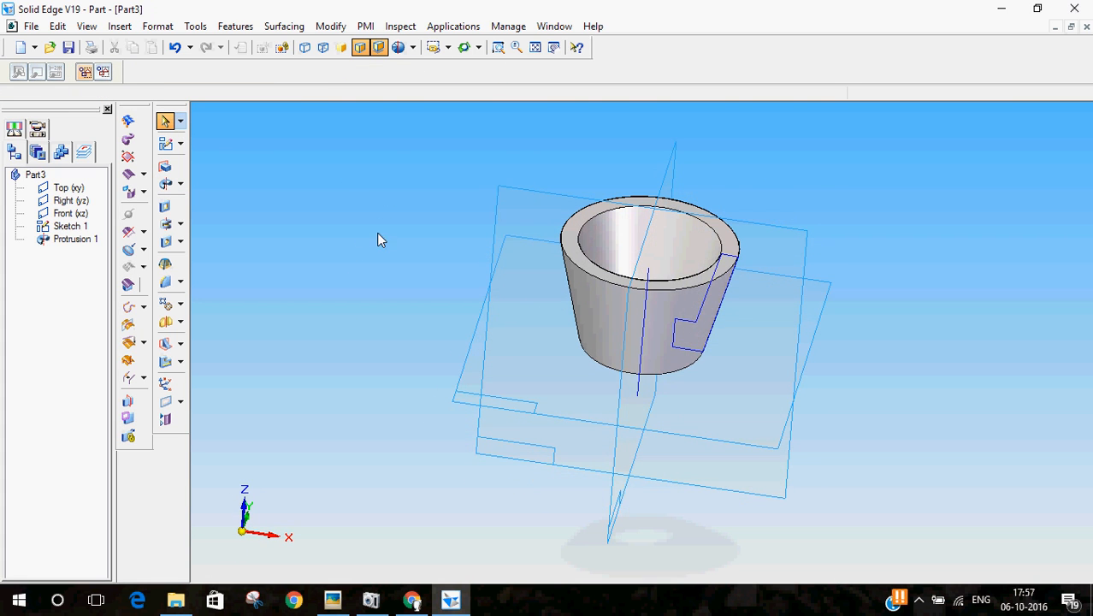
Check the rim notches in the reference drawing and hide Sketch 1.
click(333, 599)
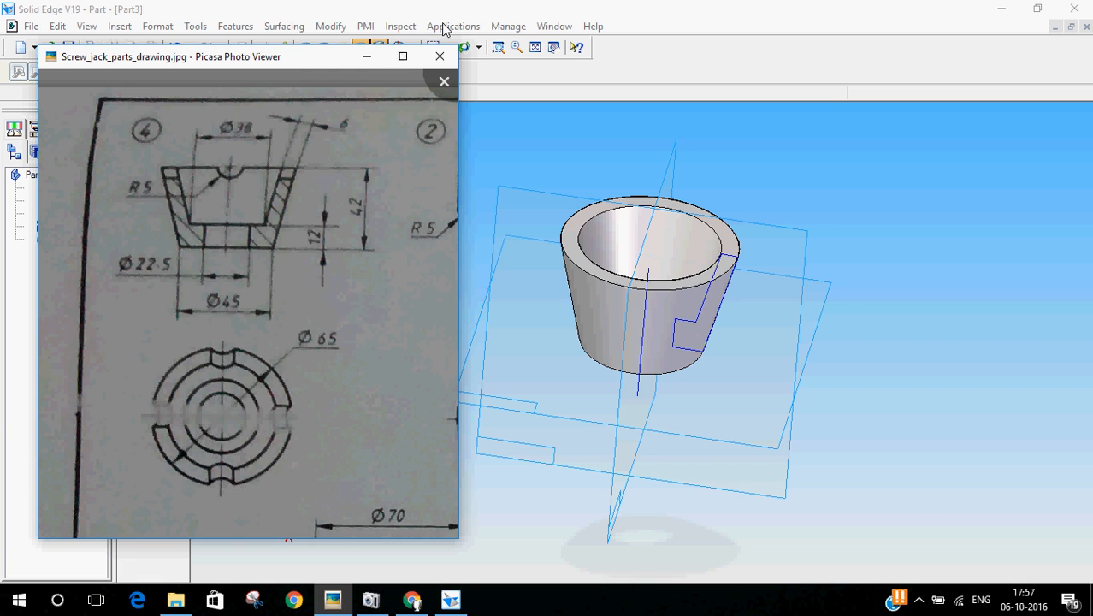
click(538, 7)
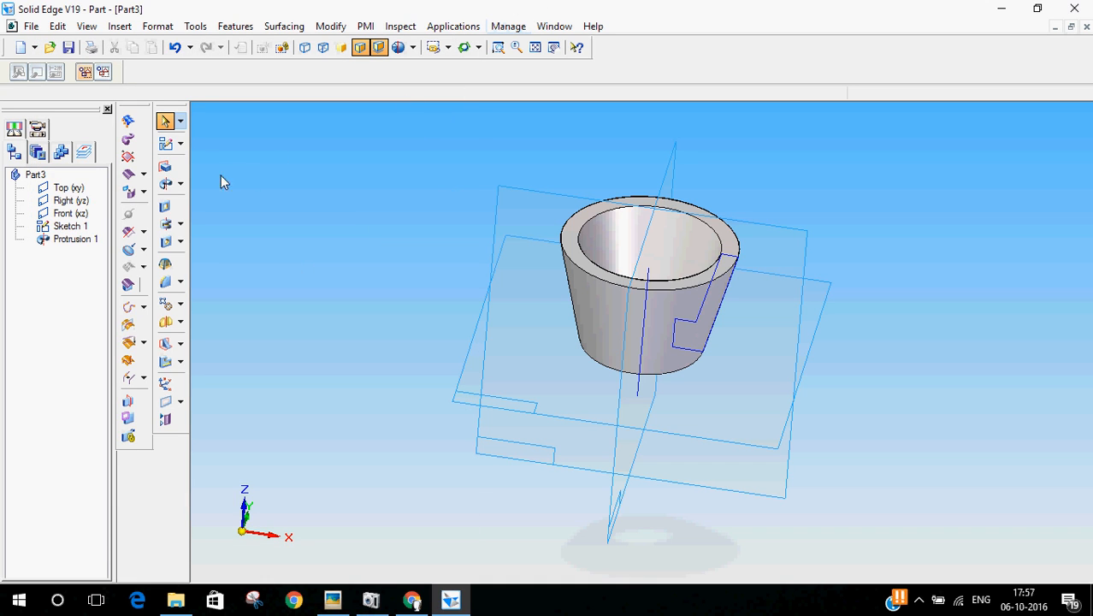
middle_drag(371, 327, 341, 296)
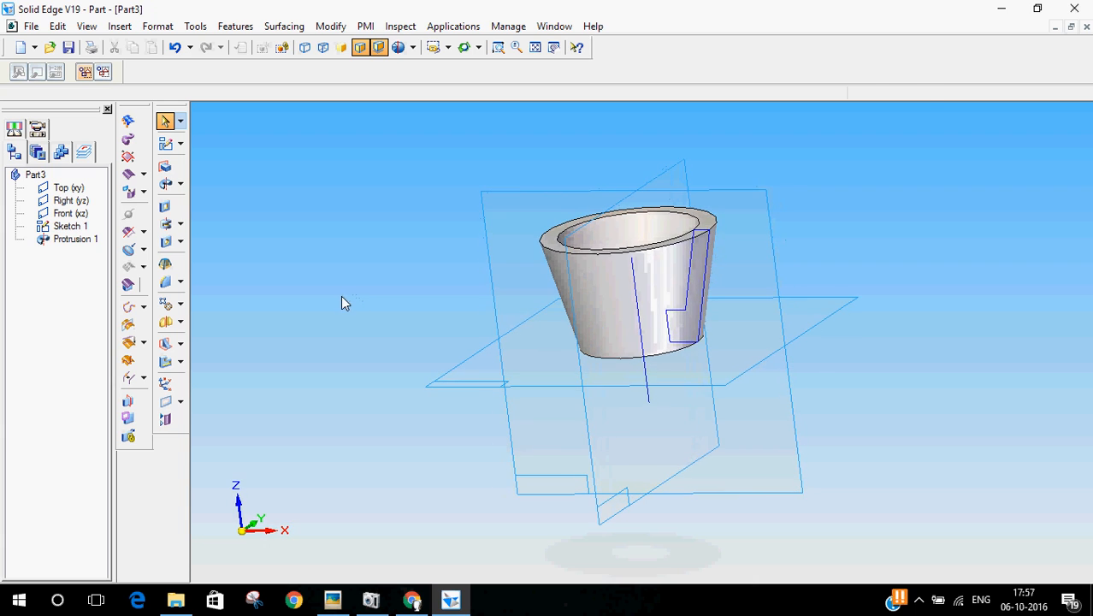
right_click(41, 224)
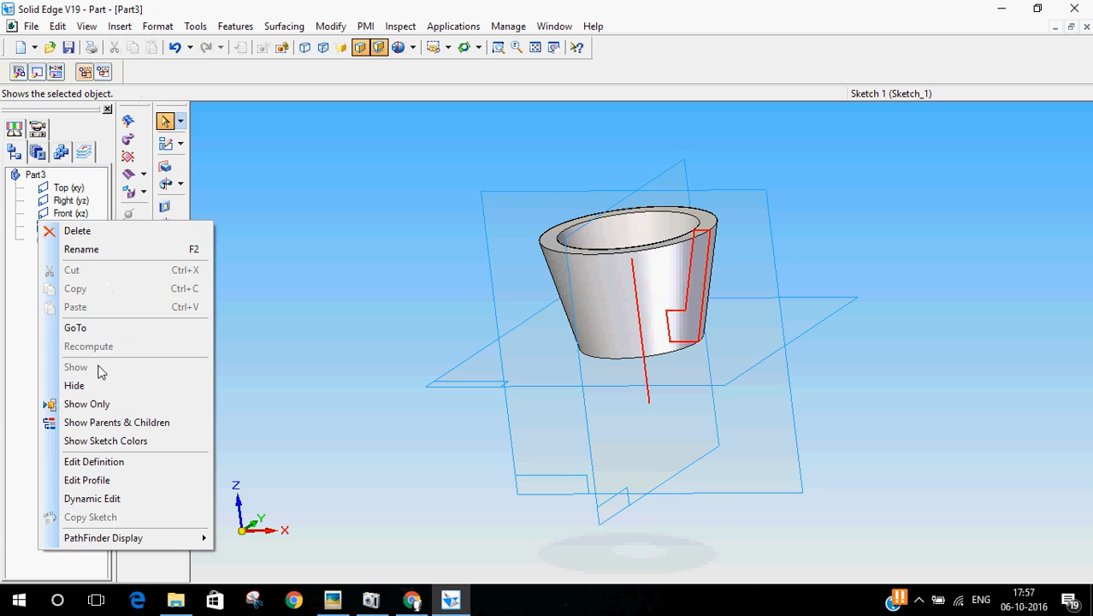
click(75, 385)
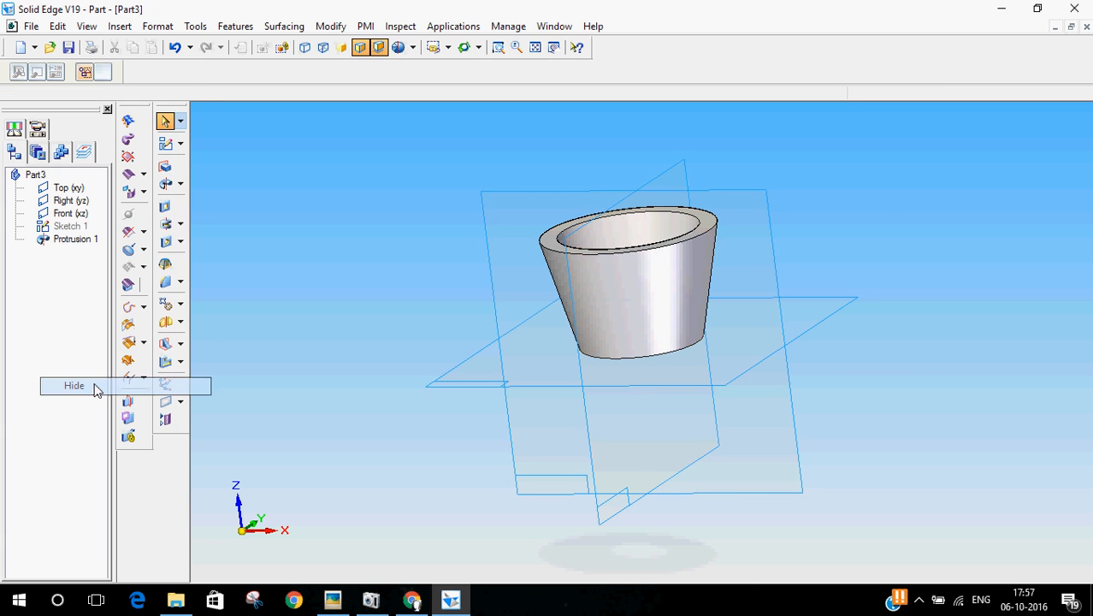
Start a sketch on the Front (xz) plane and place a 10 mm diameter circle centred on the midpoint of the cup's top edge.
click(164, 145)
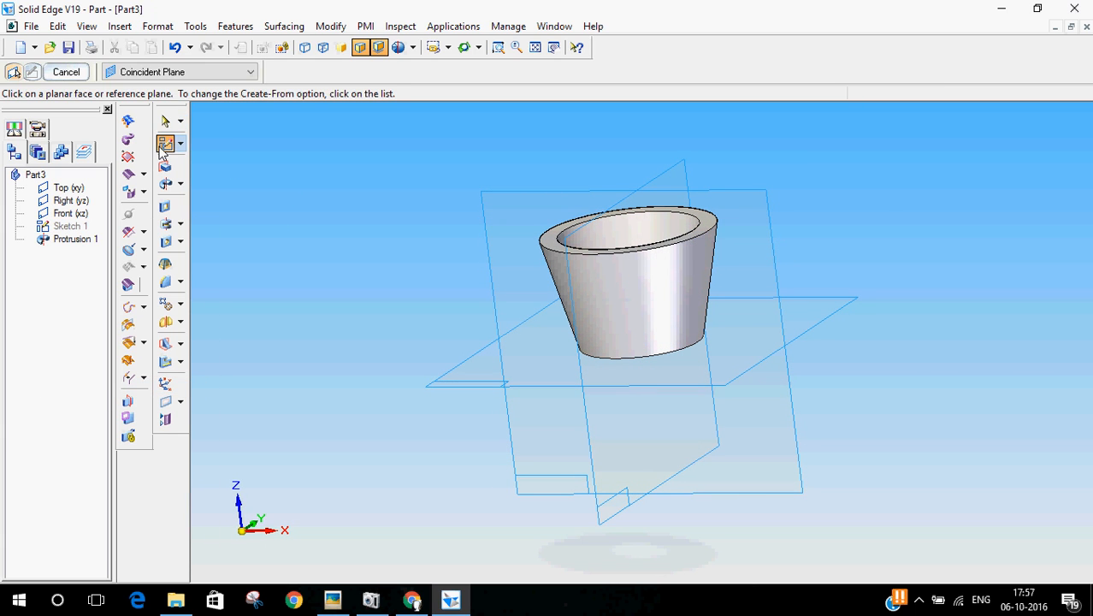
click(764, 219)
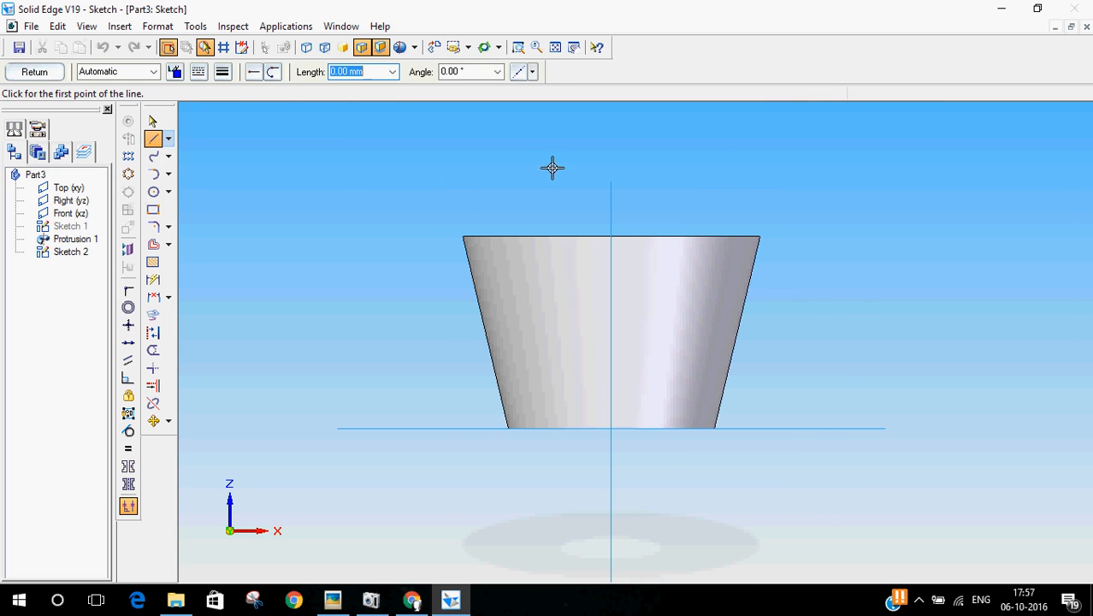
click(153, 192)
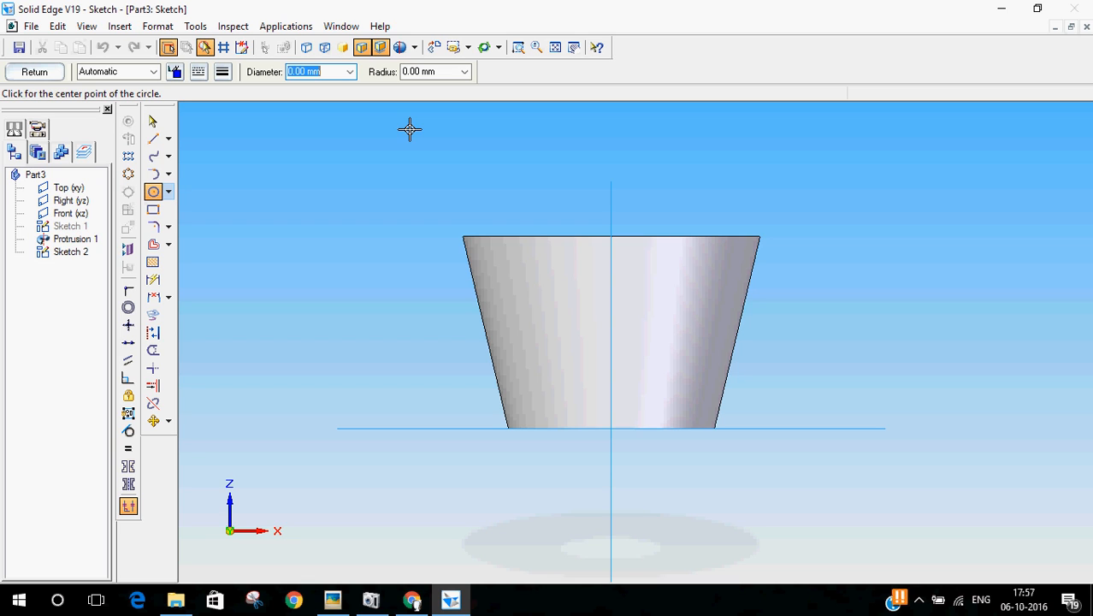
text(10)
key(Tab)
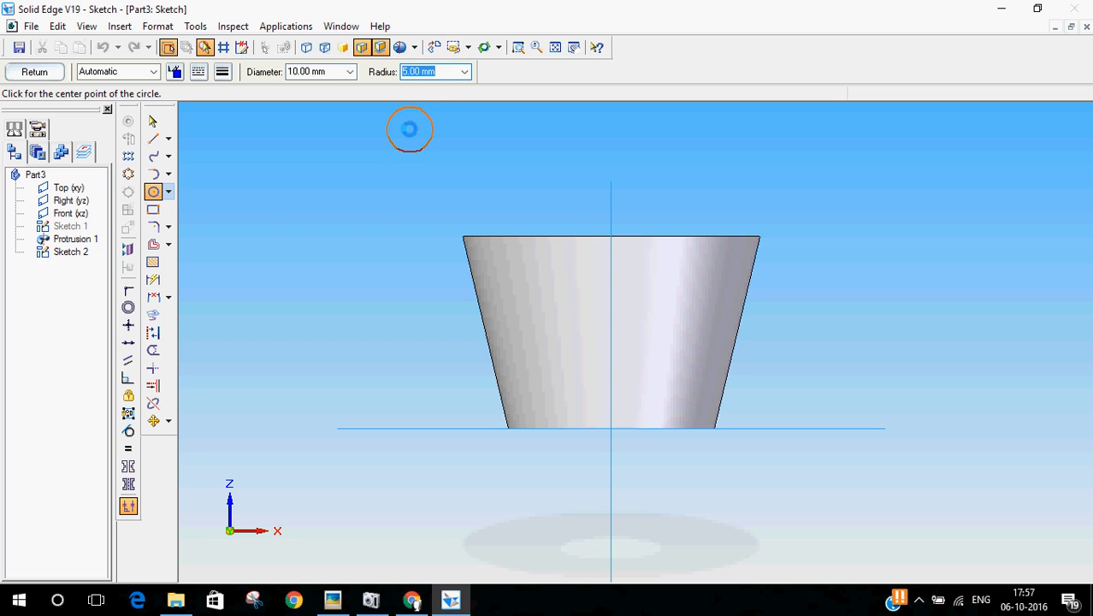
click(611, 237)
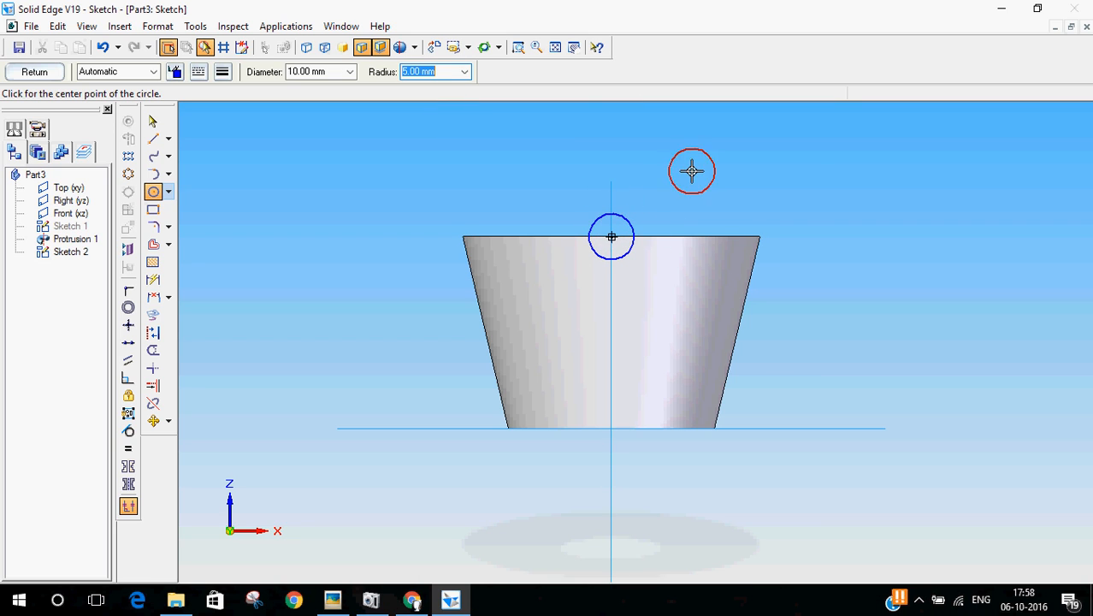
Dimension the diameter of the circle on the cup's top edge and finish the sketch.
click(153, 279)
click(631, 215)
click(621, 155)
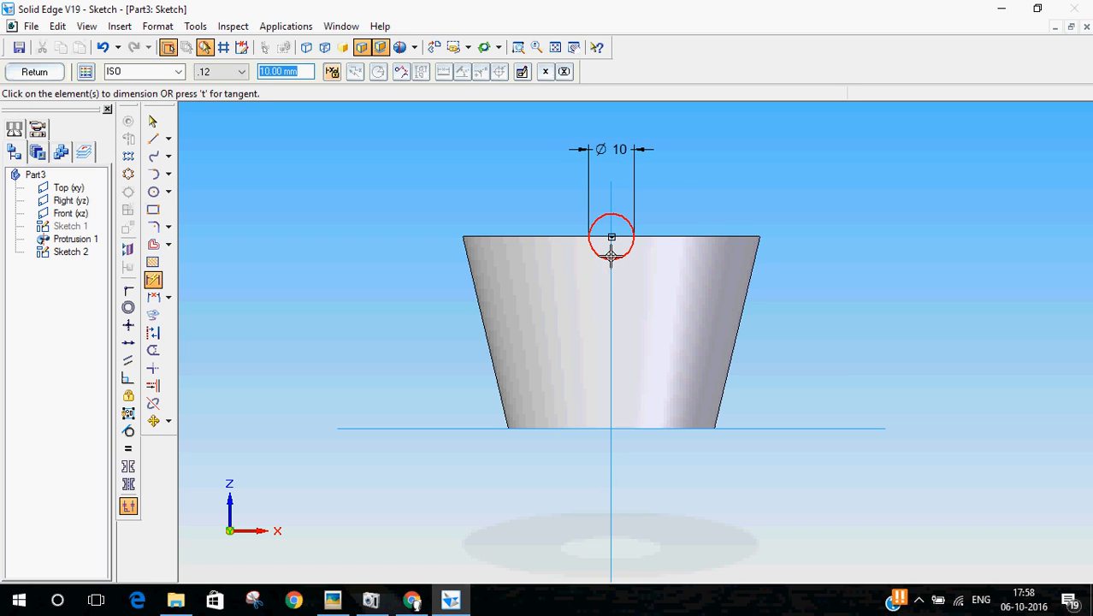
click(34, 72)
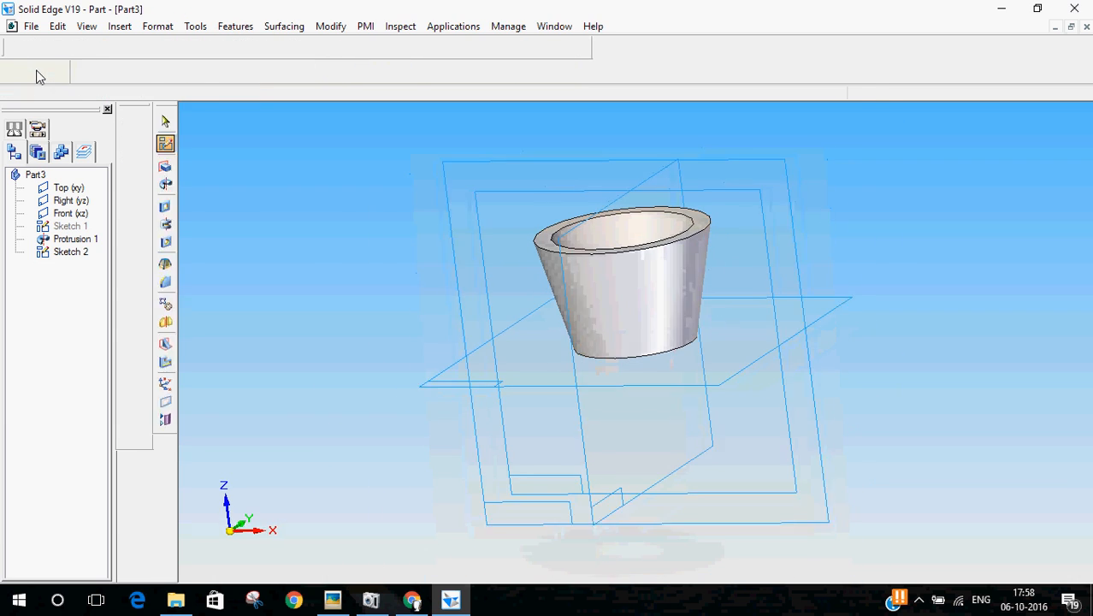
click(165, 120)
mouse_move(336, 249)
middle_down()
mouse_move(349, 330)
mouse_move(289, 391)
mouse_move(381, 240)
mouse_move(312, 232)
mouse_move(292, 280)
mouse_move(315, 274)
mouse_move(199, 193)
middle_up()
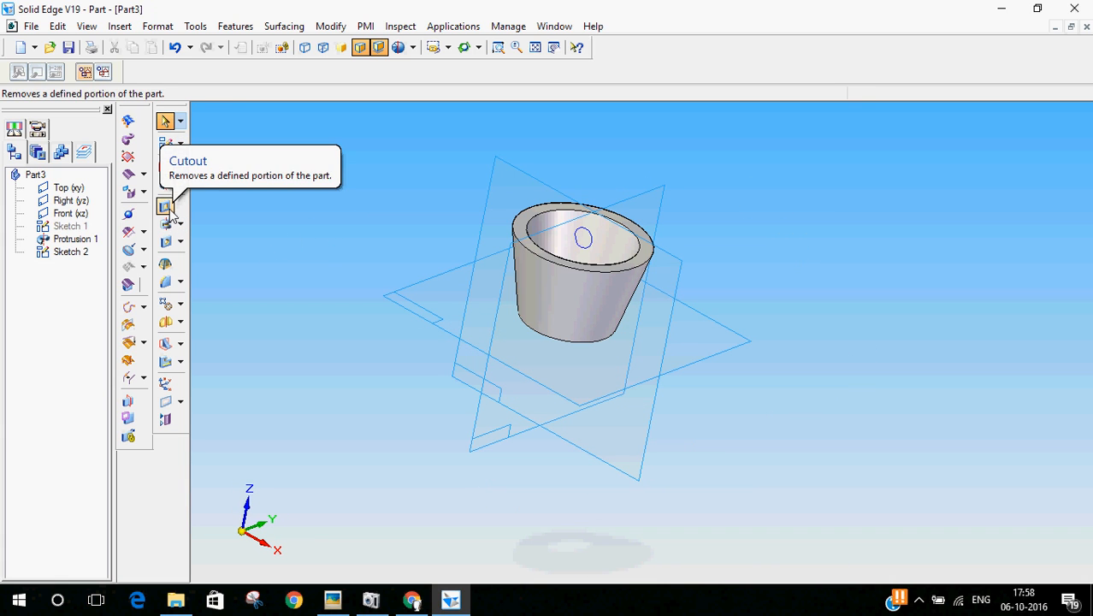
Cut the circle of Sketch 2 symmetrically through both sides of the rim, about 316 mm in total, and hide Sketch 2.
click(166, 208)
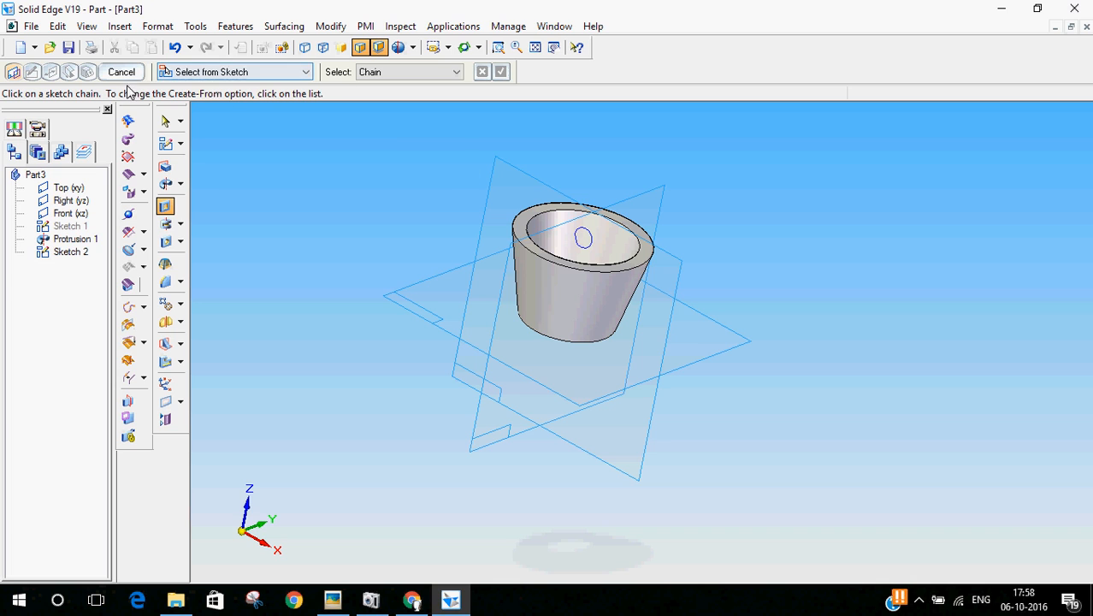
click(306, 72)
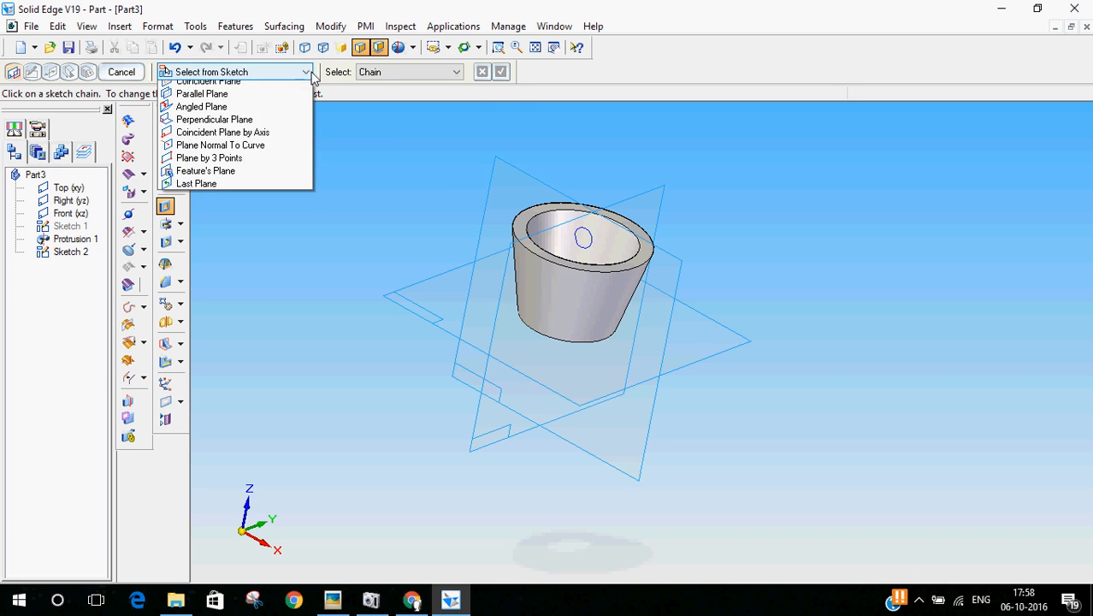
click(305, 72)
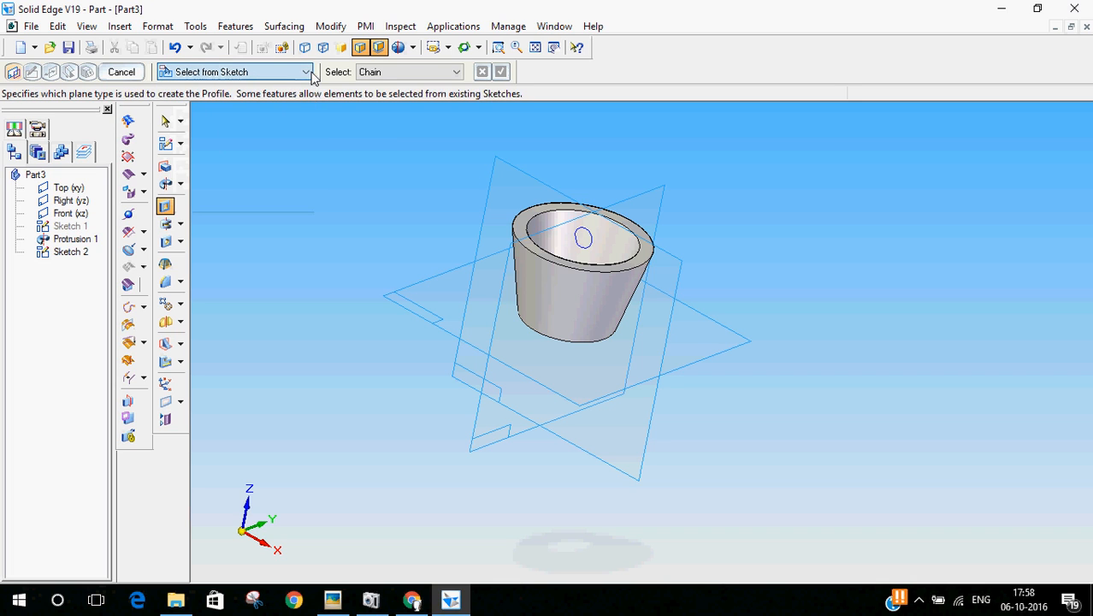
click(594, 243)
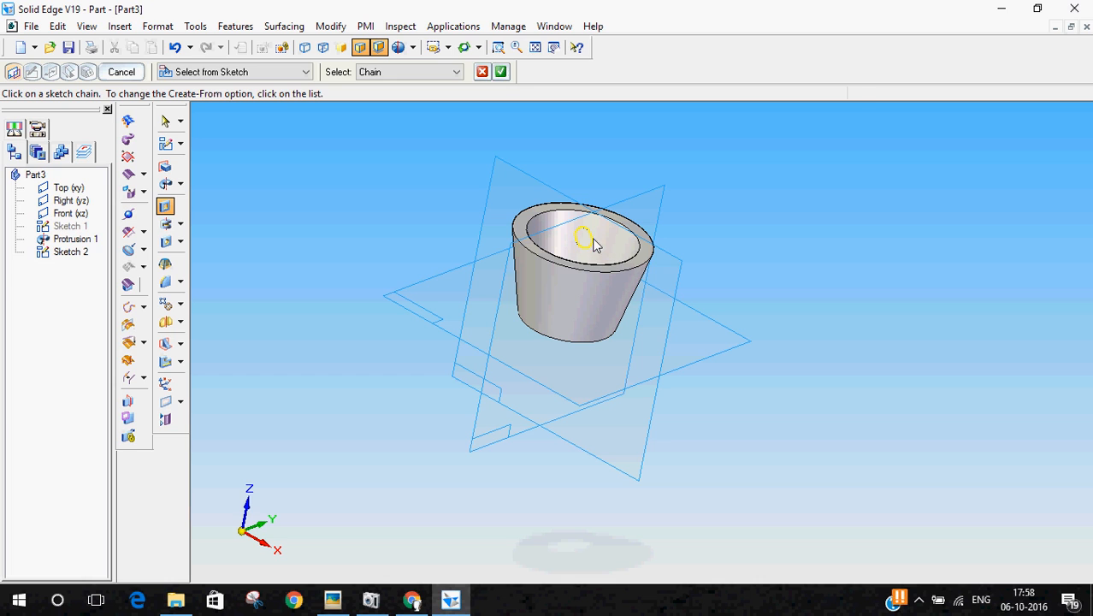
click(500, 72)
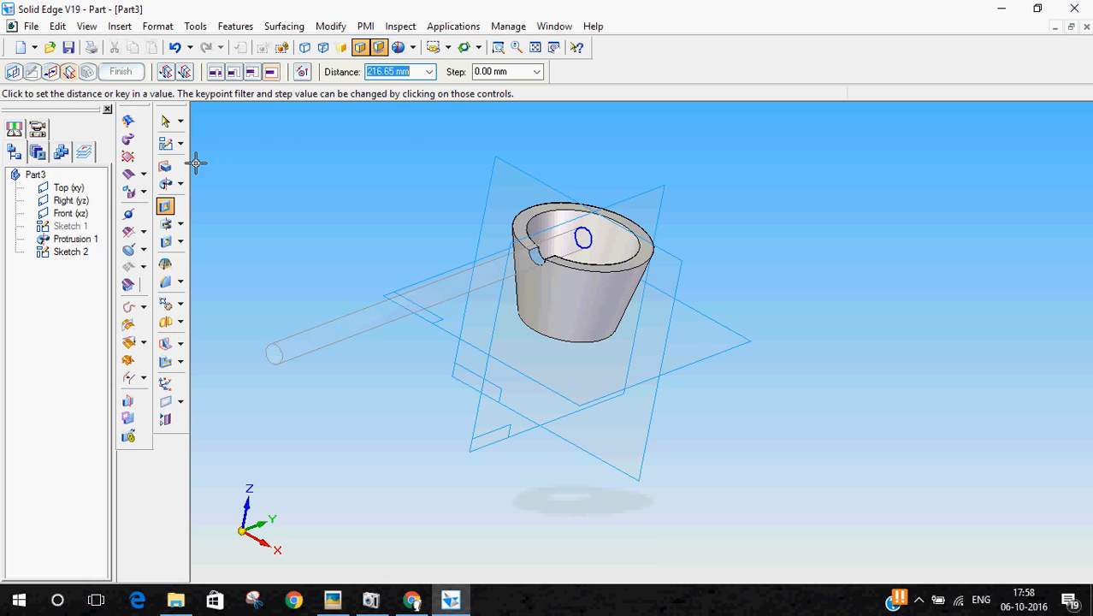
click(167, 72)
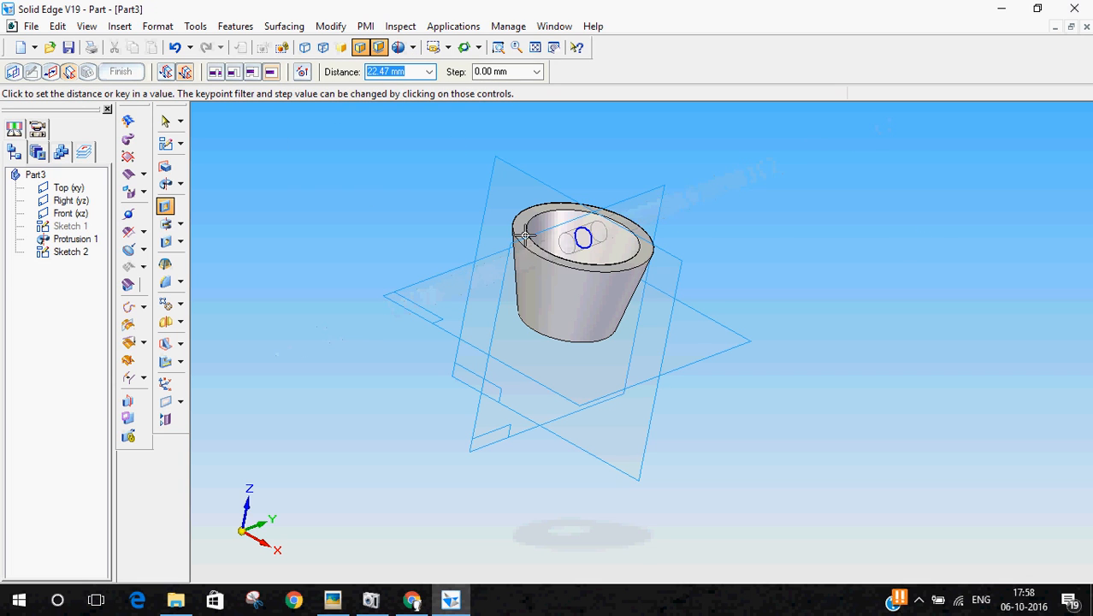
click(343, 300)
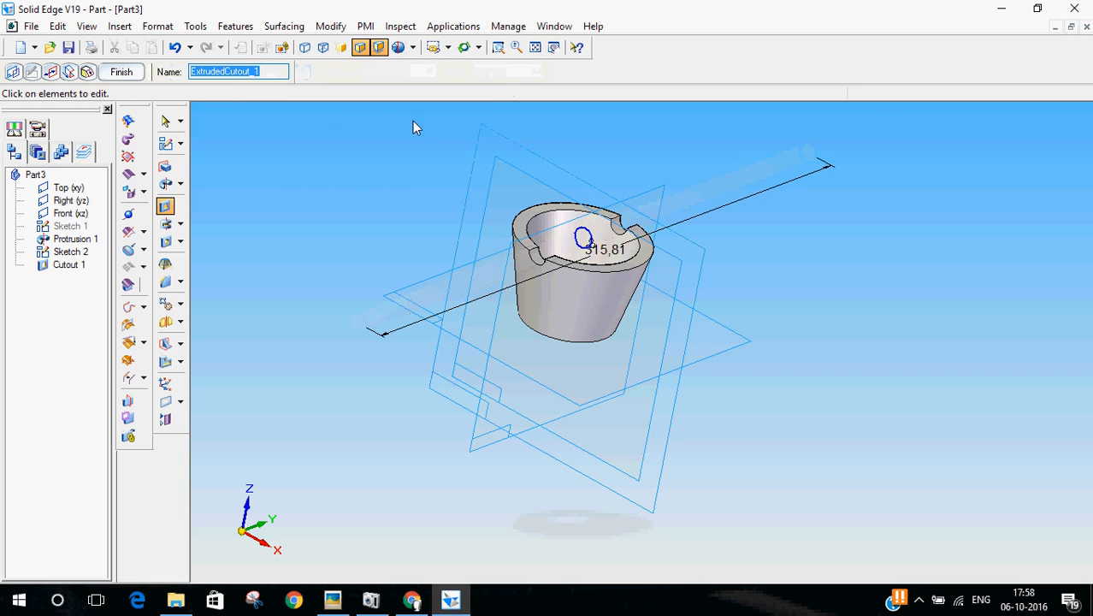
click(120, 72)
click(165, 121)
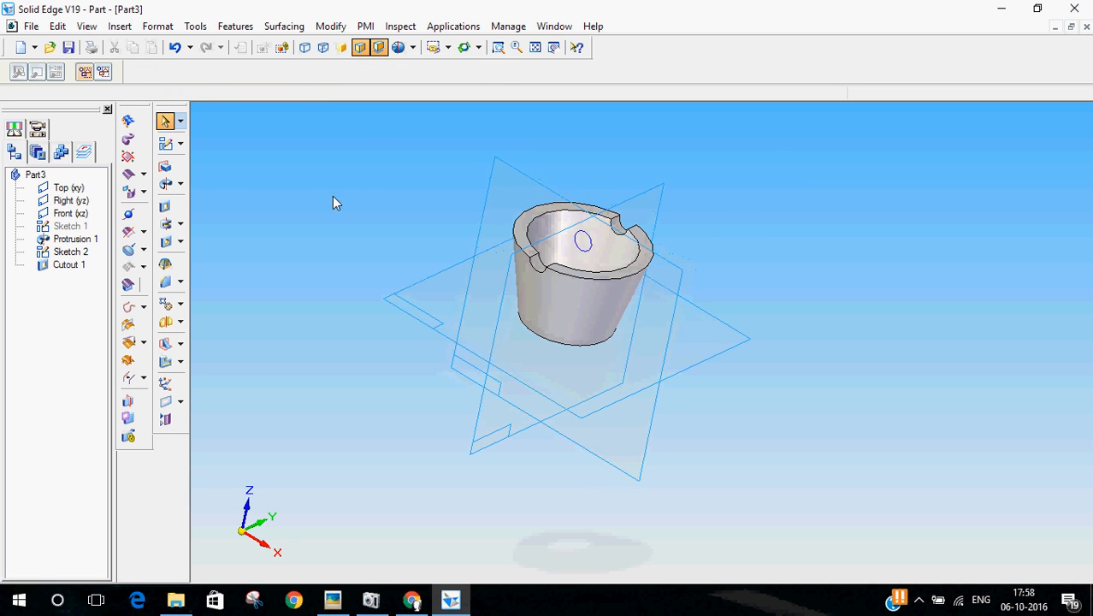
right_click(72, 253)
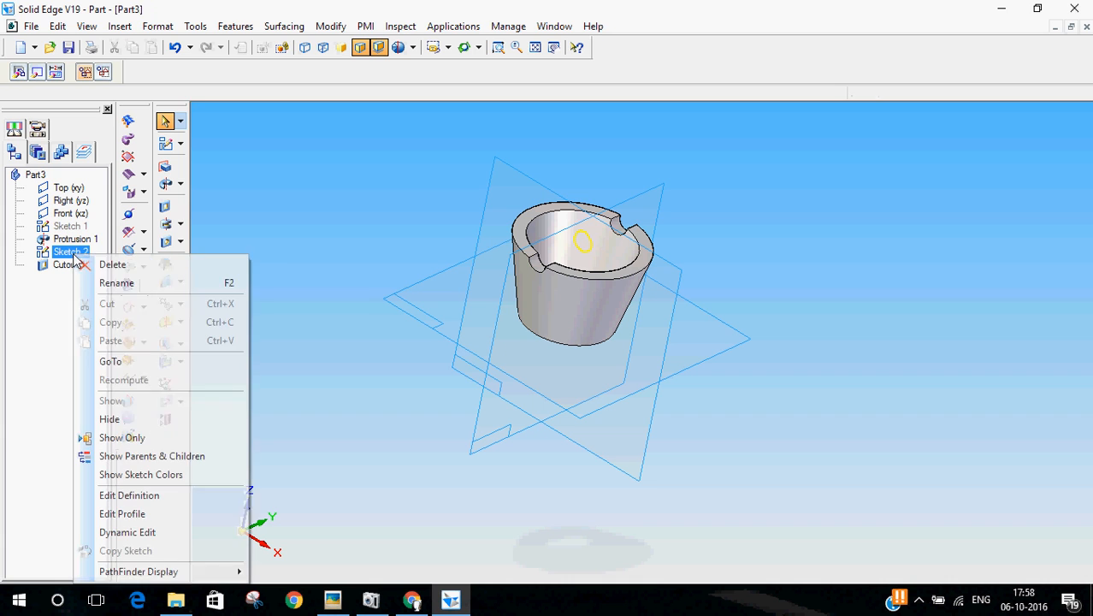
click(120, 420)
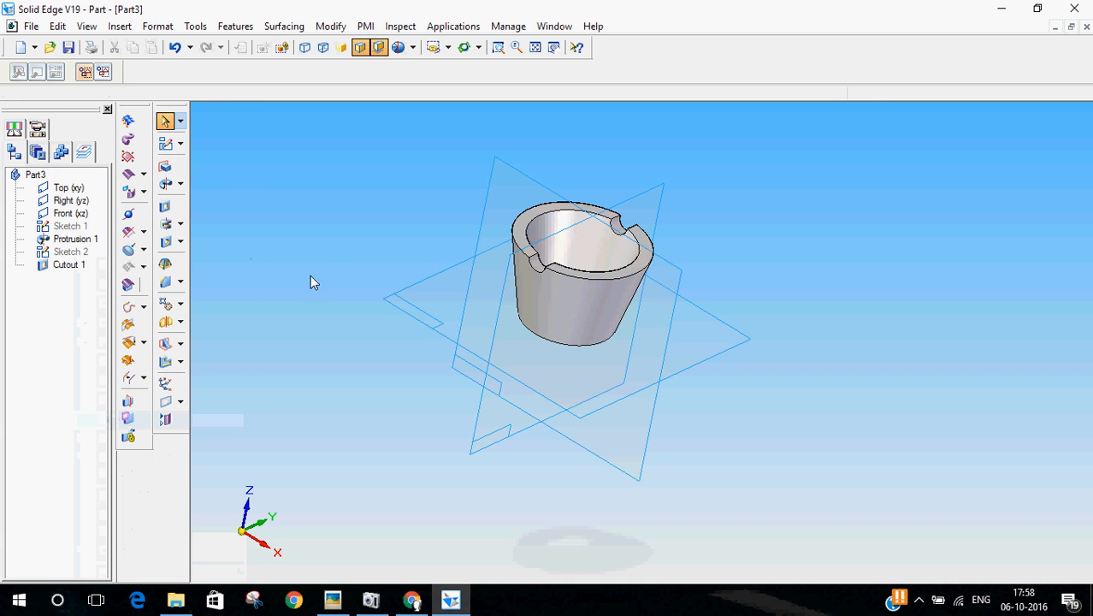
Sketch a 10 mm diameter circle on the Right (yz) plane, centred on the midpoint of the cup's top edge.
mouse_move(330, 252)
middle_down()
mouse_move(418, 193)
mouse_move(383, 275)
mouse_move(386, 300)
mouse_move(359, 288)
mouse_move(614, 312)
middle_up()
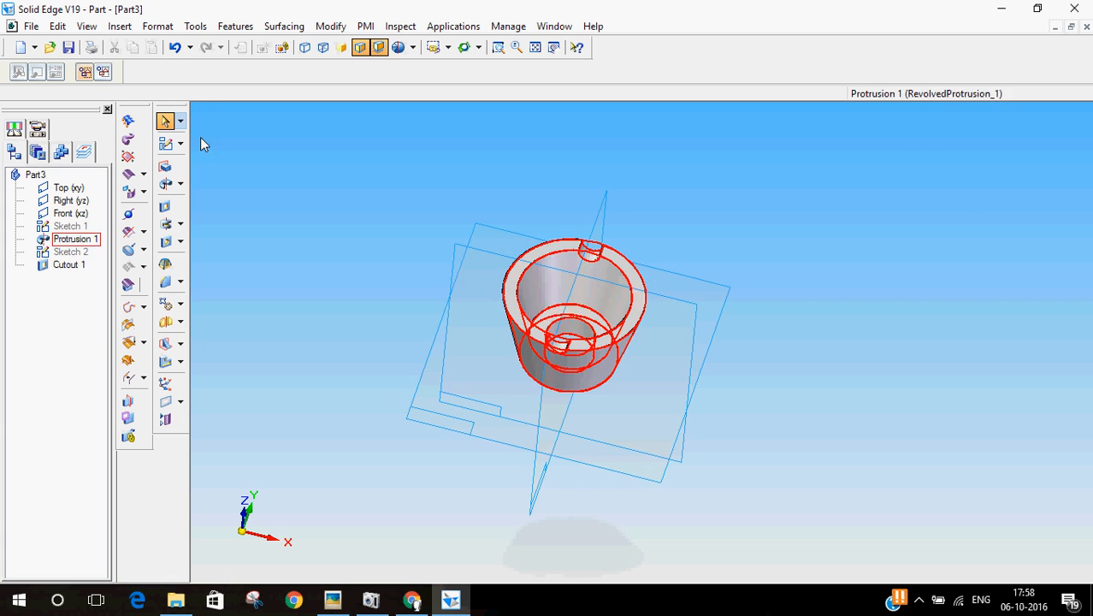
click(166, 144)
middle_drag(209, 223, 203, 247)
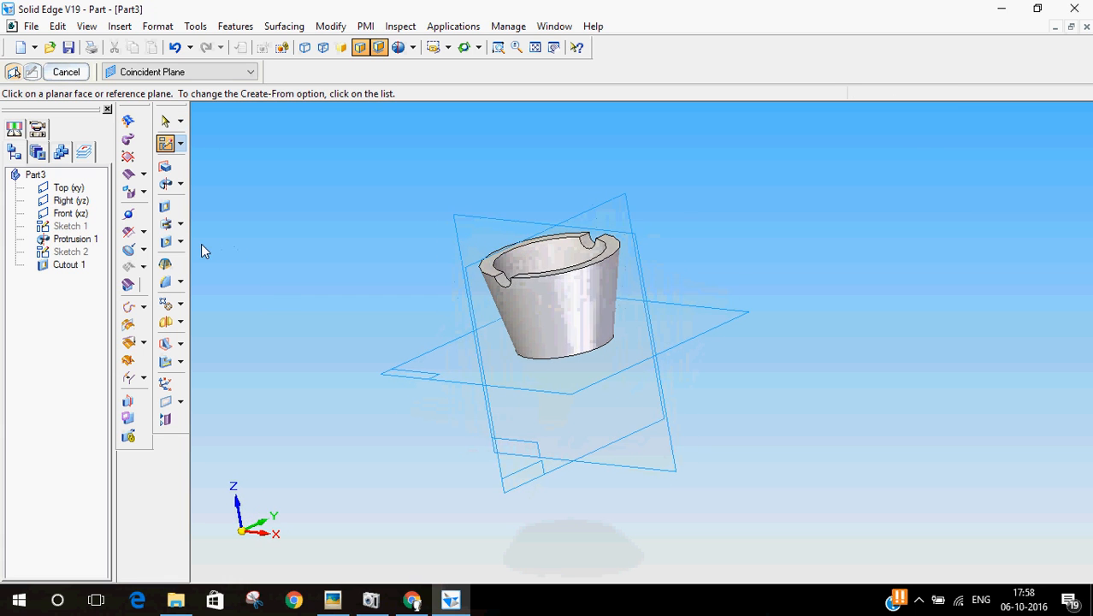
click(613, 213)
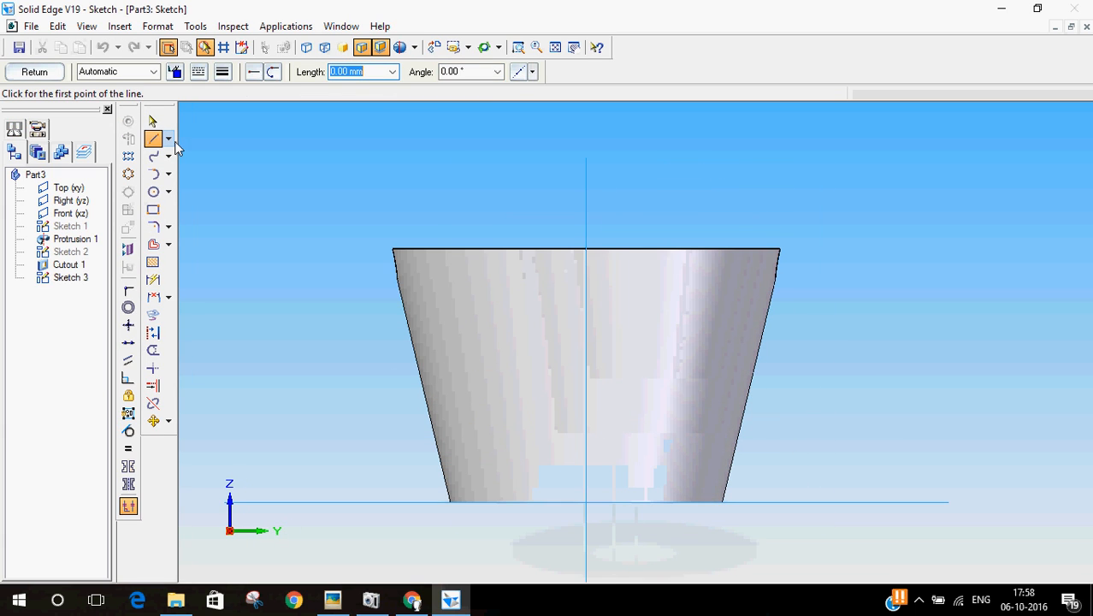
click(154, 191)
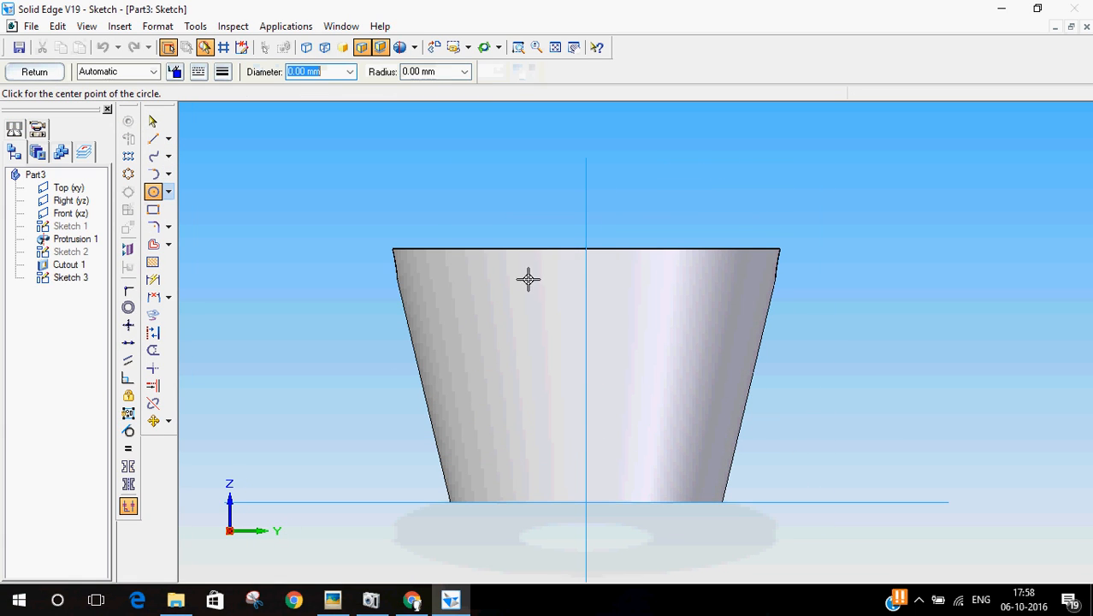
click(586, 249)
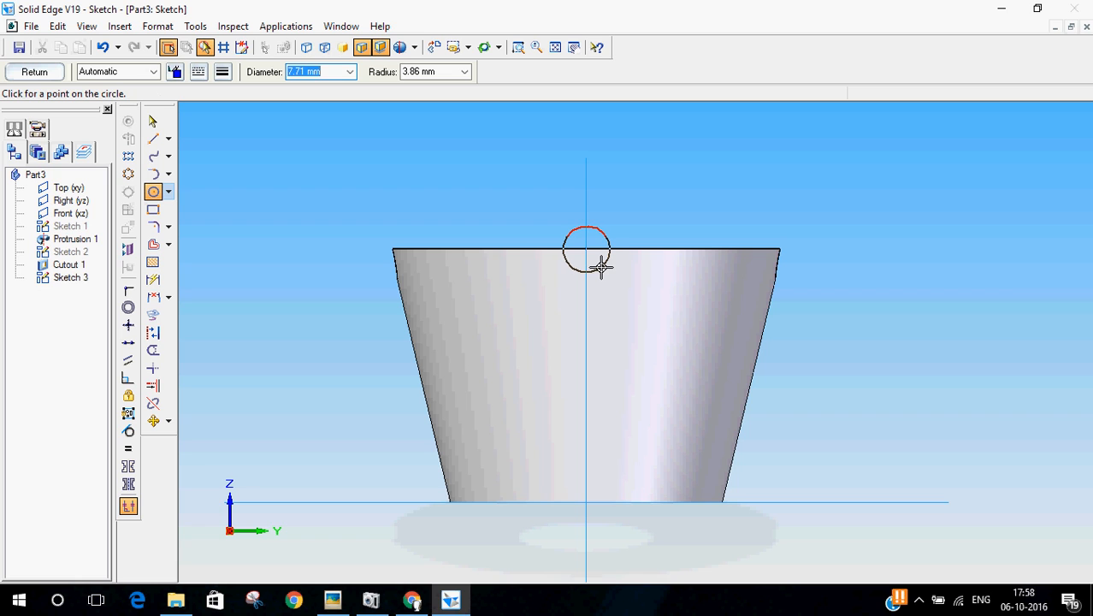
text(10)
key(Return)
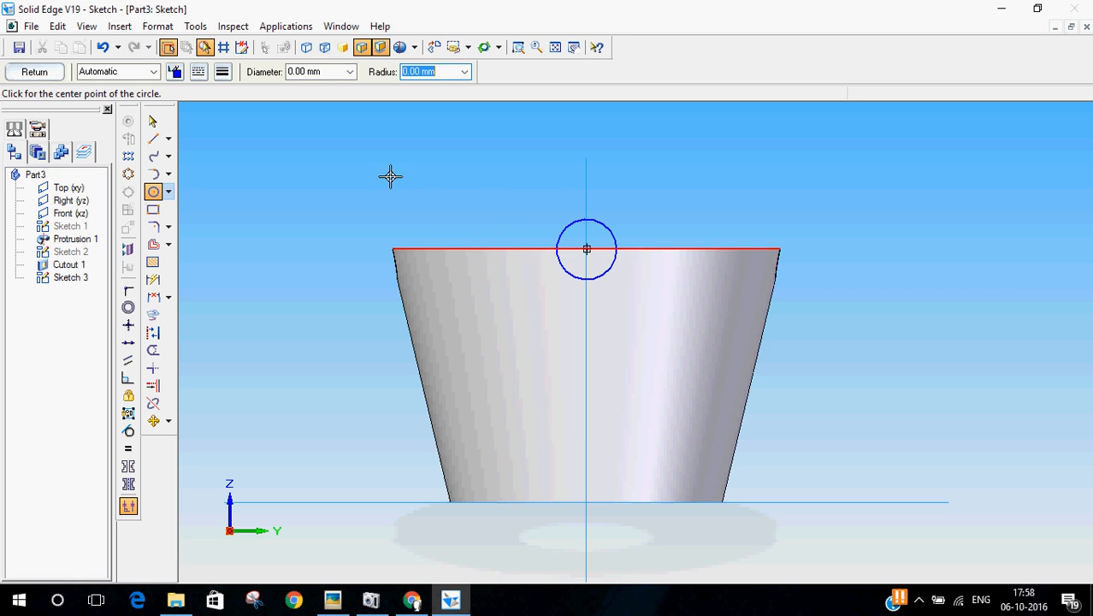
click(48, 75)
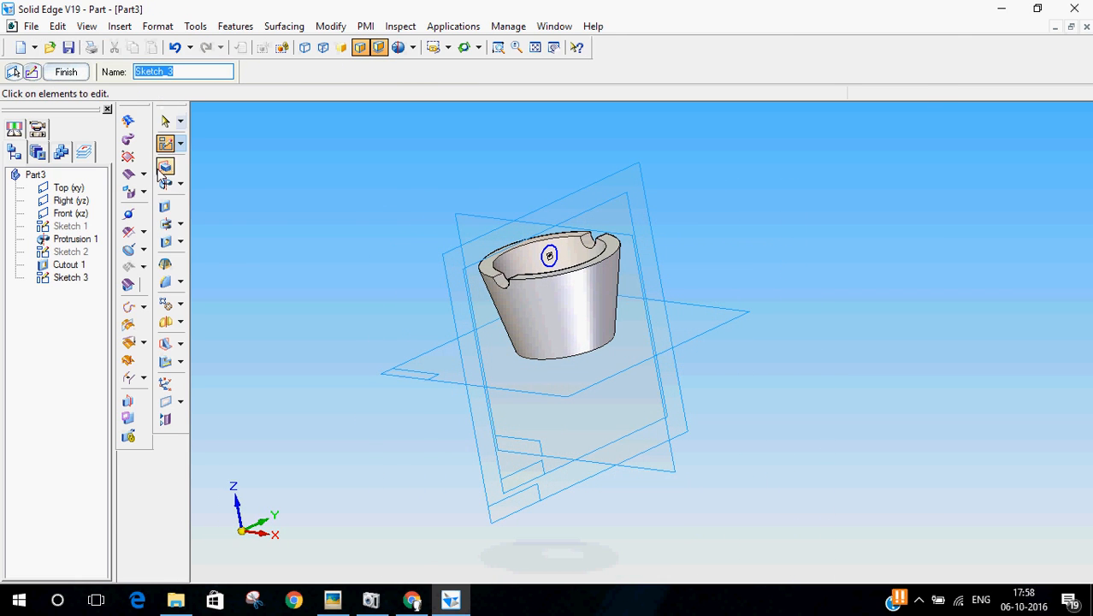
Cut the circle of Sketch 3 symmetrically through both sides of the rim and hide Sketch 3.
click(166, 204)
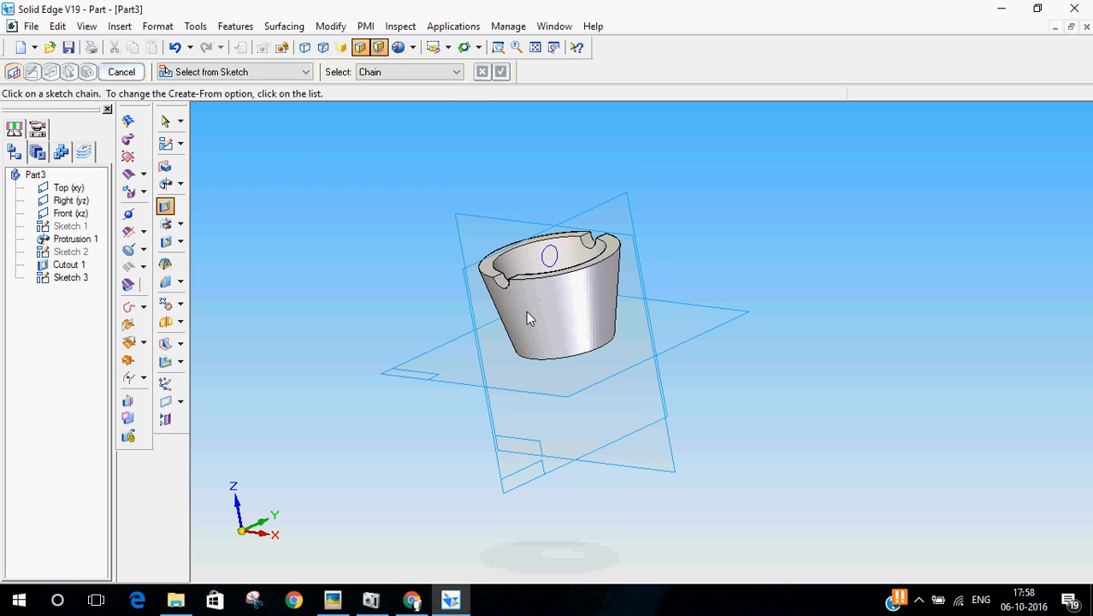
click(564, 258)
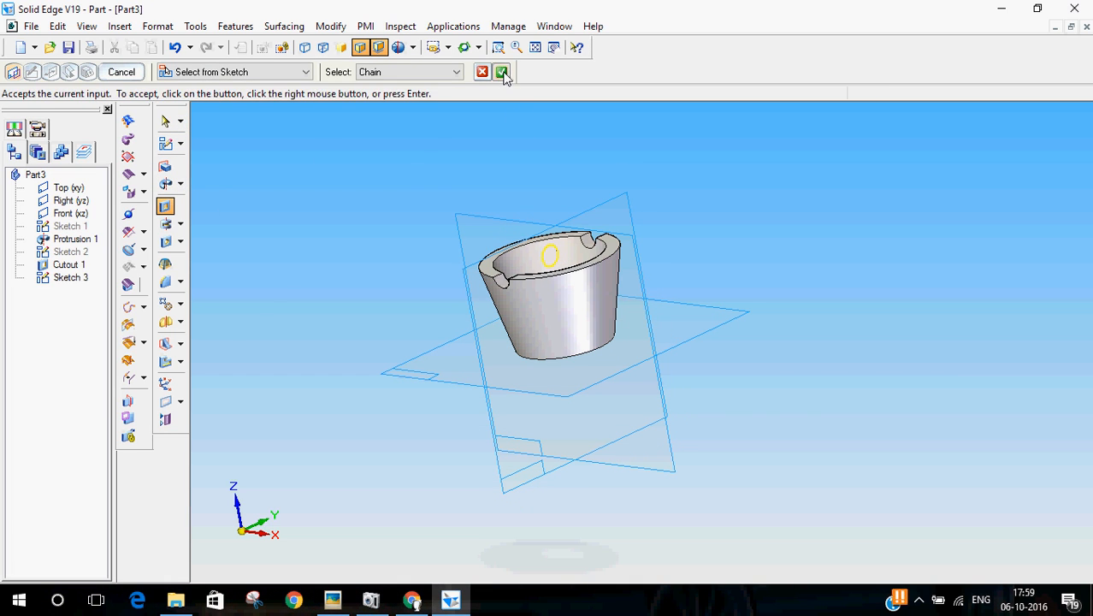
click(501, 72)
click(186, 76)
click(293, 197)
click(121, 72)
click(165, 121)
click(70, 277)
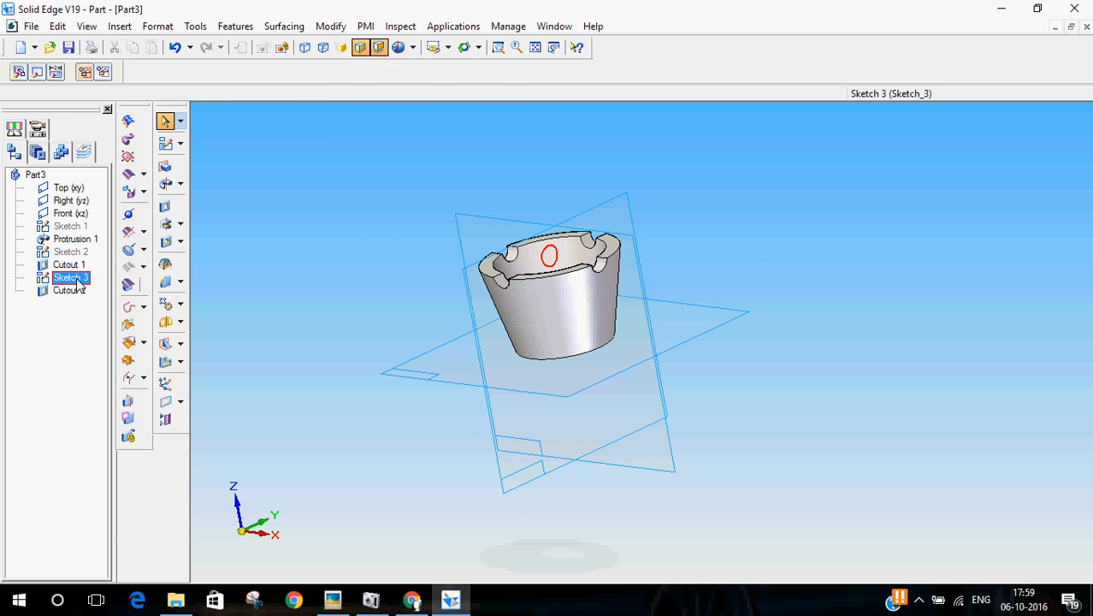
right_click(71, 277)
click(94, 419)
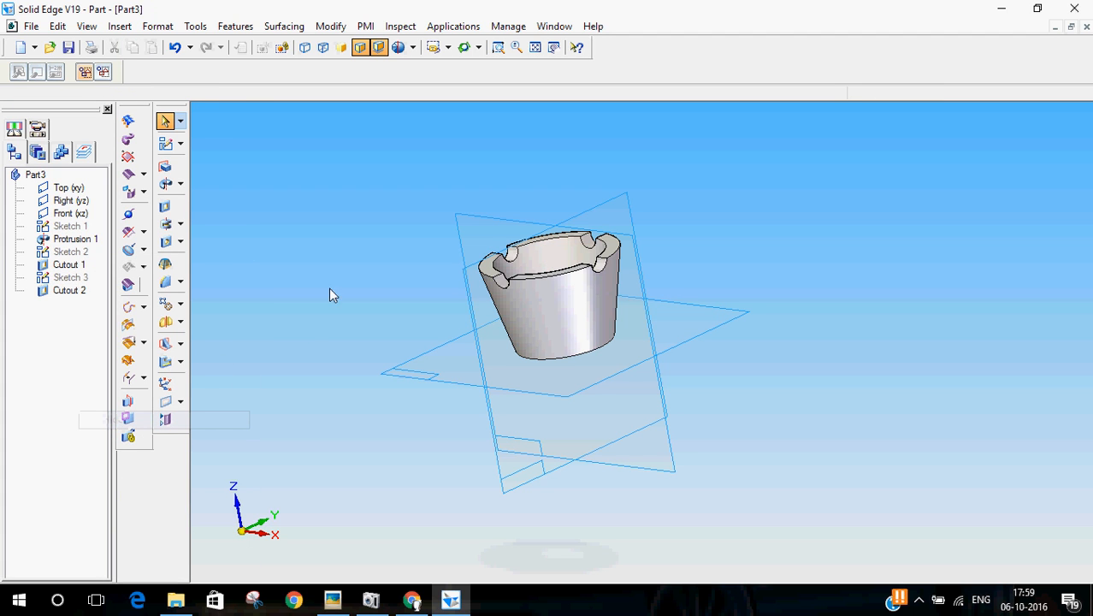
Inspect the notched cup from above and orient the model to the iso view.
middle_drag(355, 261, 354, 311)
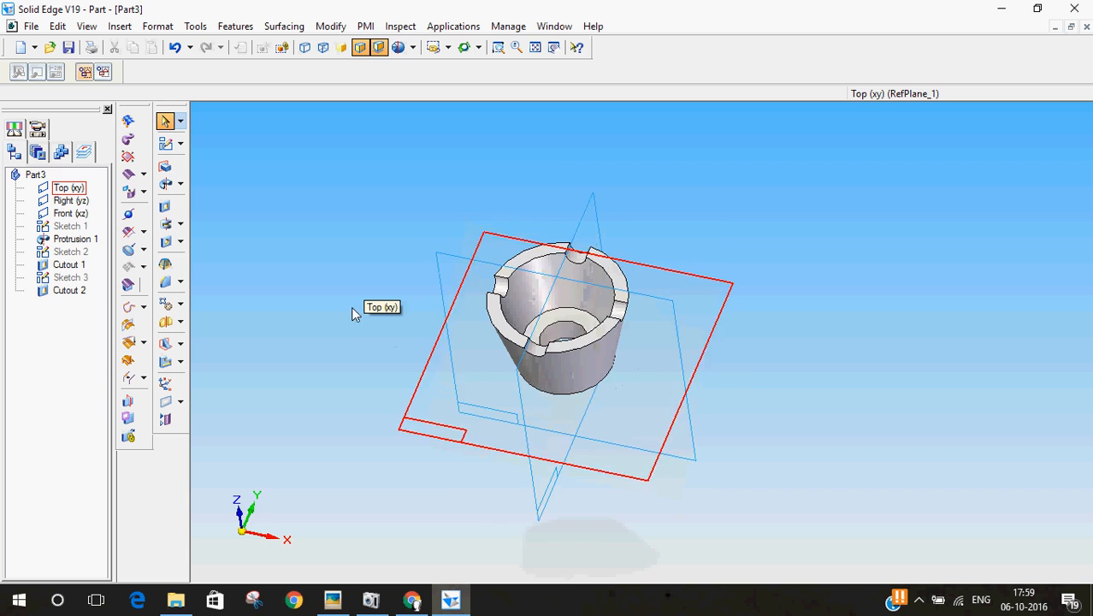
click(448, 48)
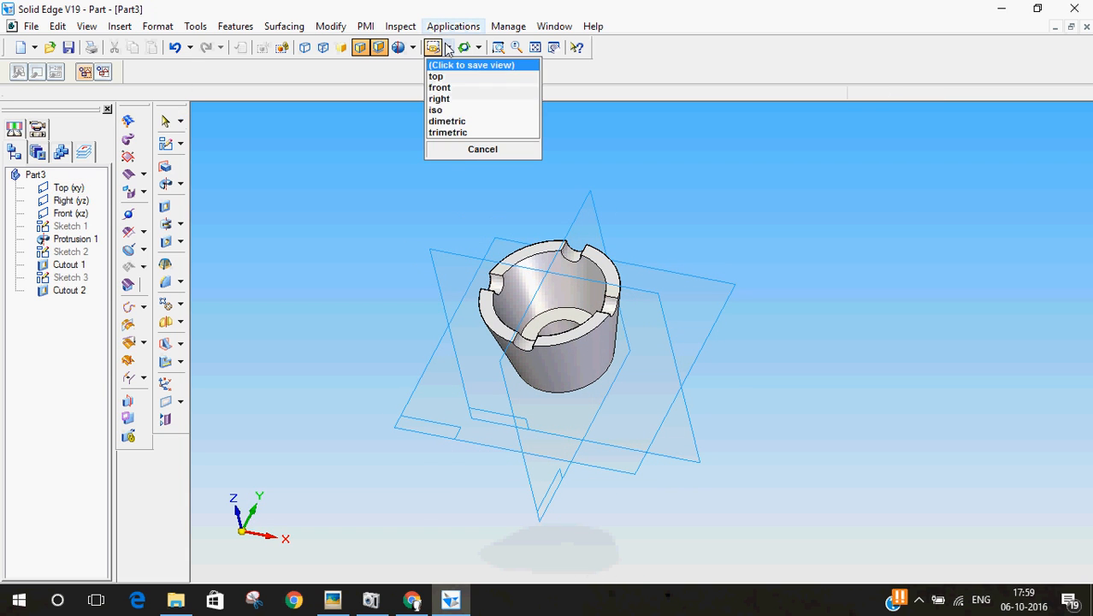
click(459, 111)
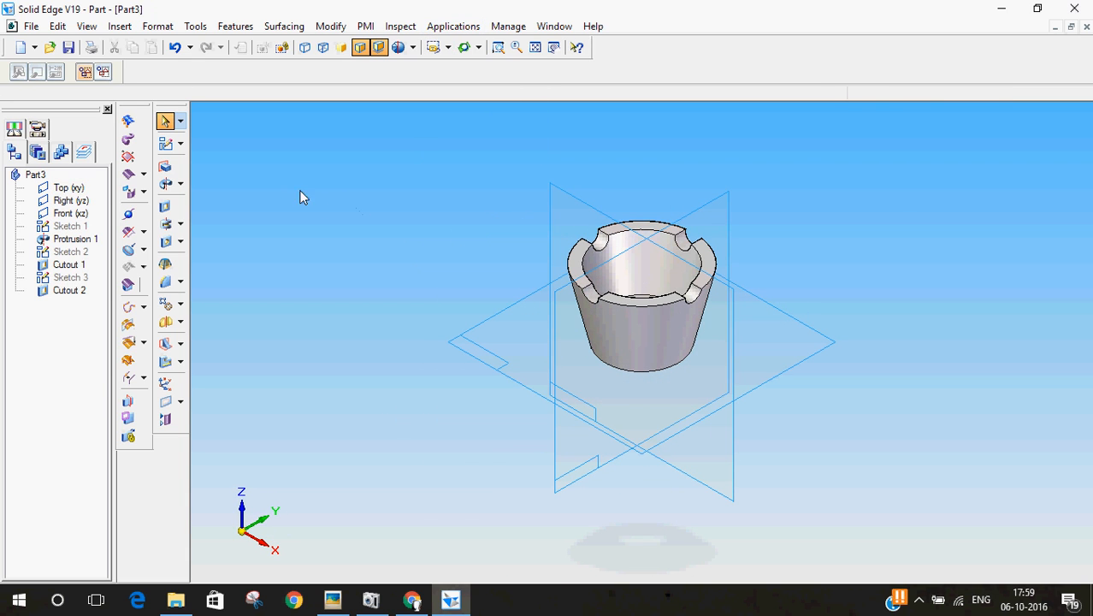
Save the part as 4_Cup.par in the Video tut folder.
click(30, 26)
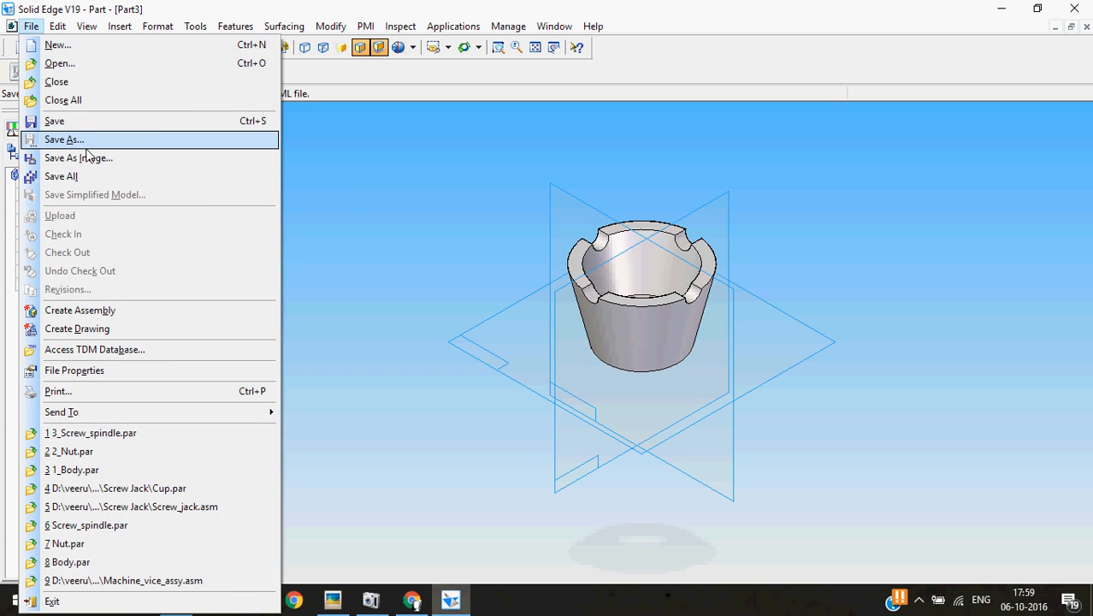
click(51, 140)
click(402, 243)
click(442, 363)
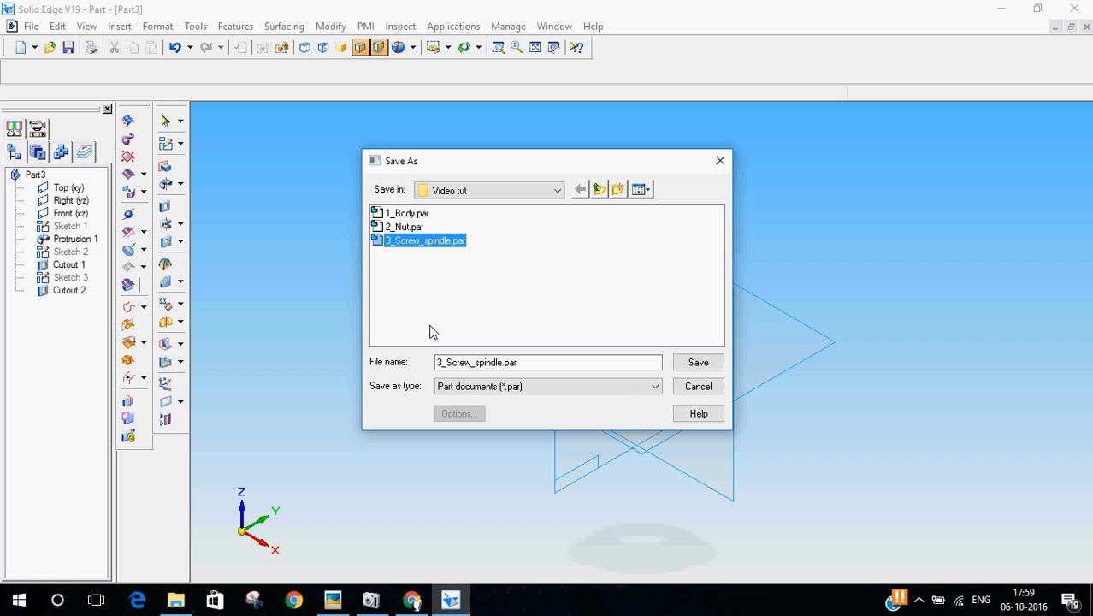
click(403, 227)
click(444, 363)
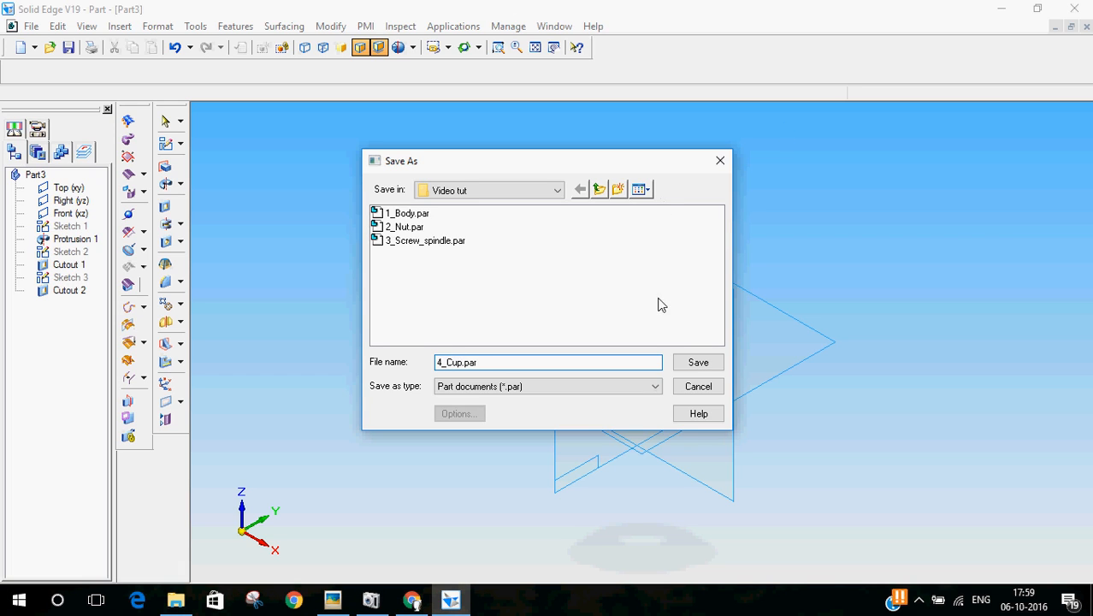
click(699, 365)
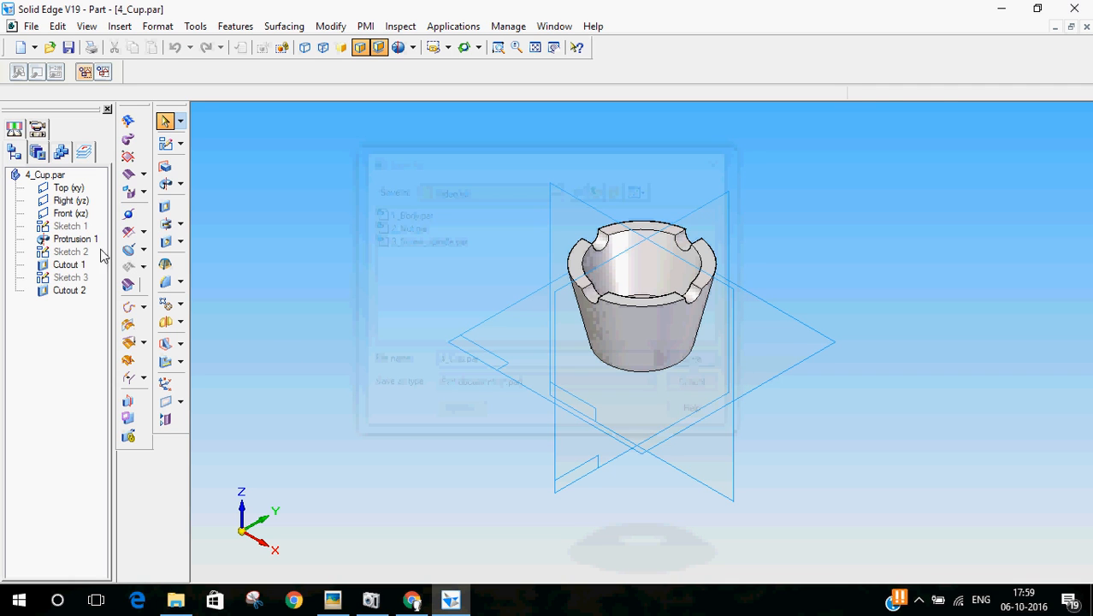